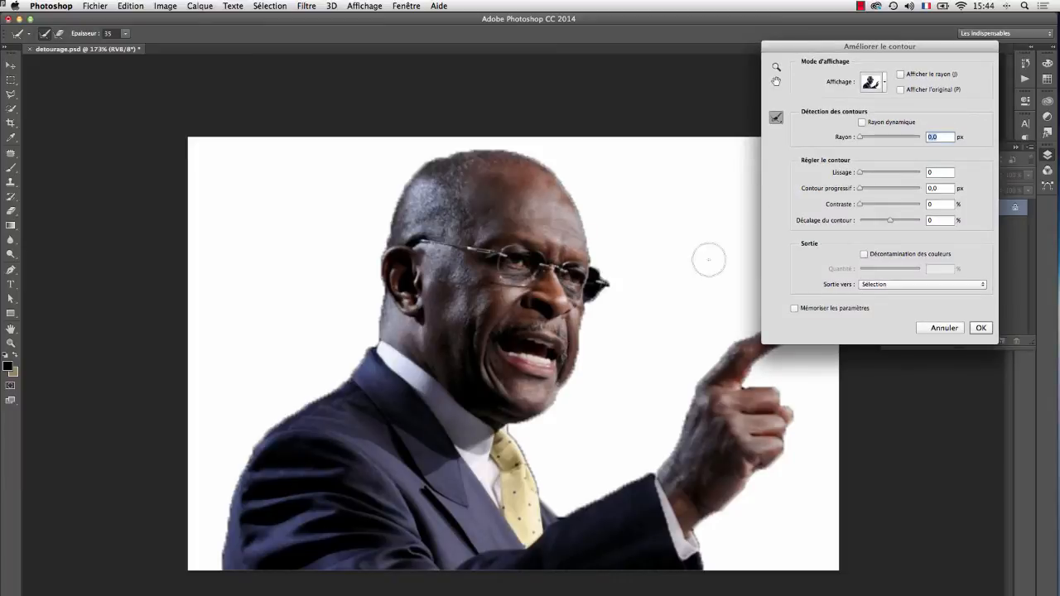
Preview the selection with Sur blanc and refine the edge around the protruding glasses lens with Rayon dynamique enabled
left_click(885, 83)
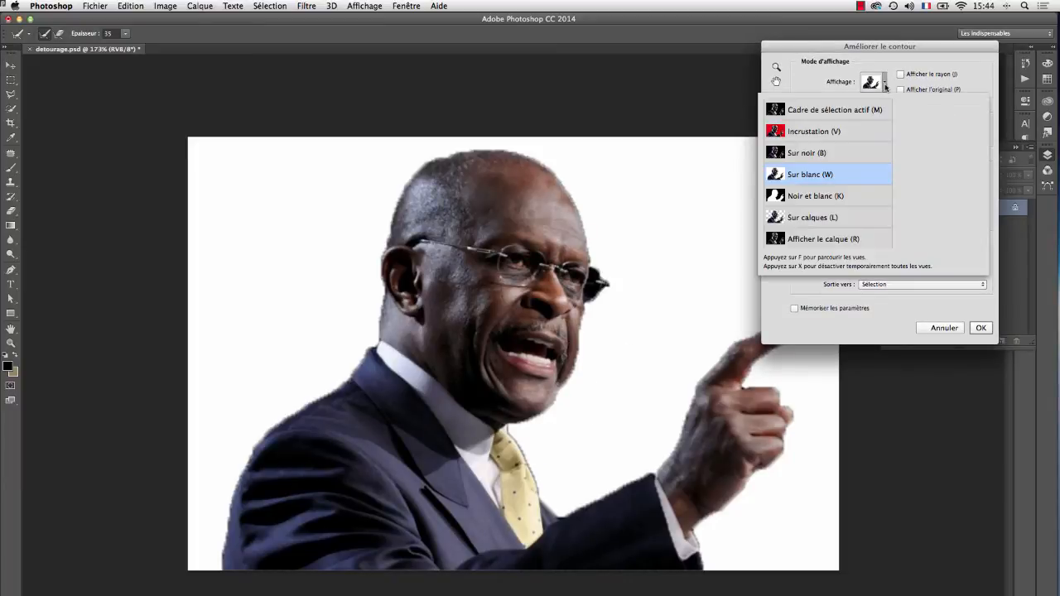
left_click(849, 177)
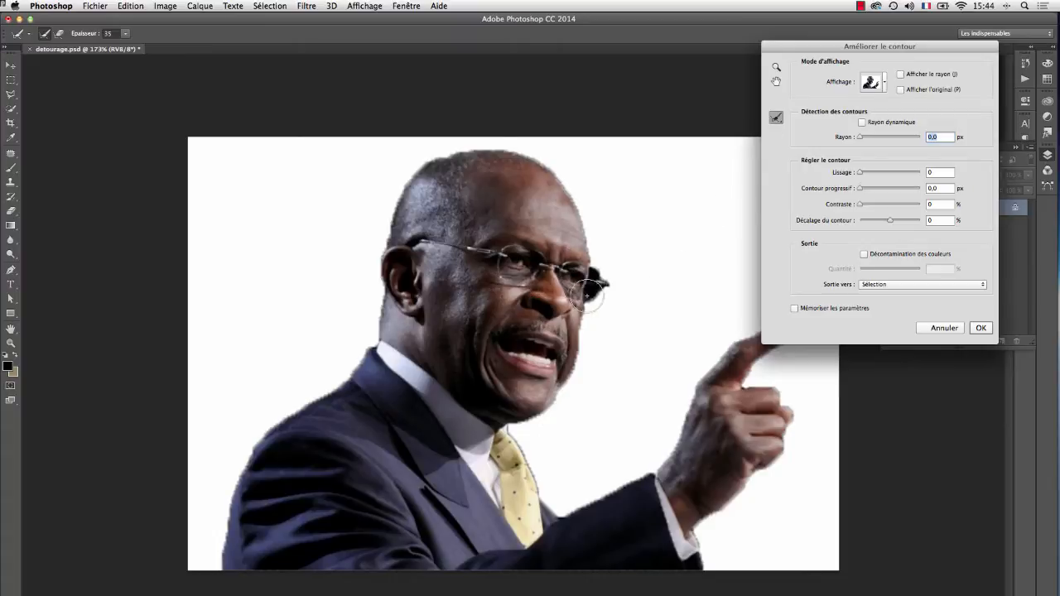
left_click_drag(607, 262, 600, 300)
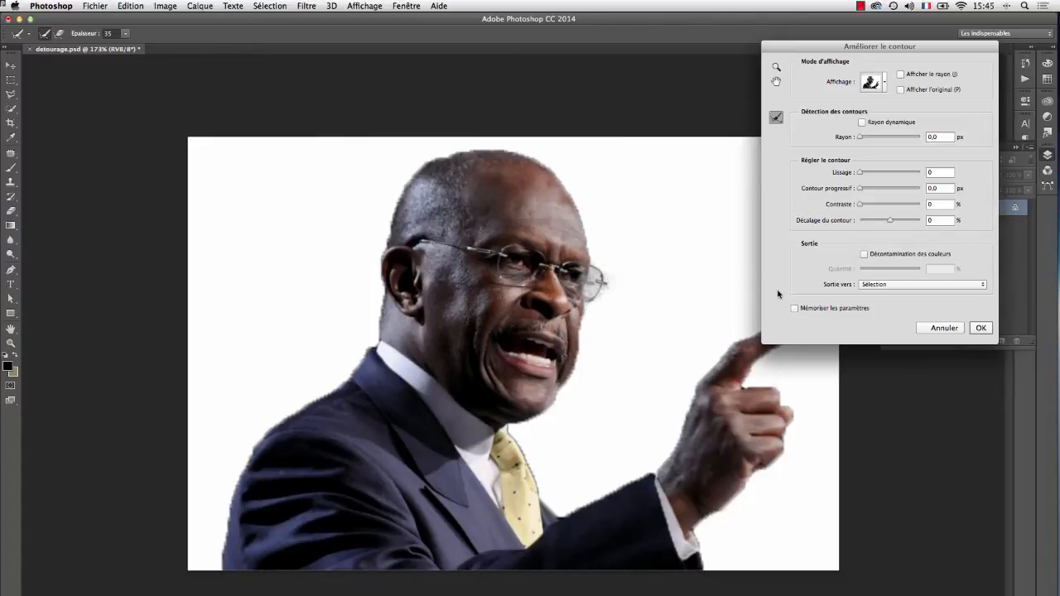
left_click(861, 124)
left_click_drag(608, 279, 592, 284)
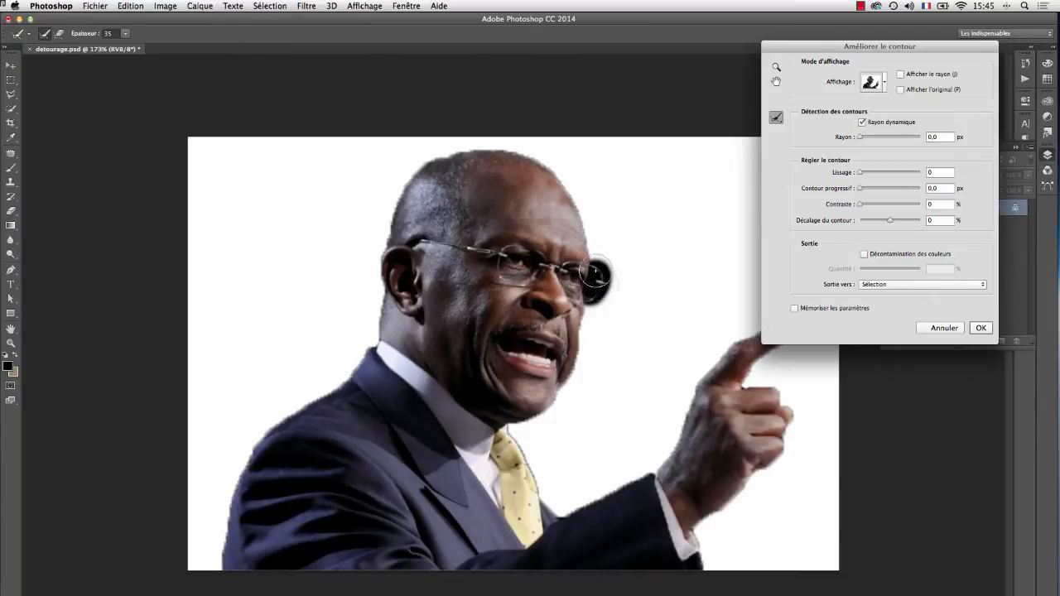
key("alt")
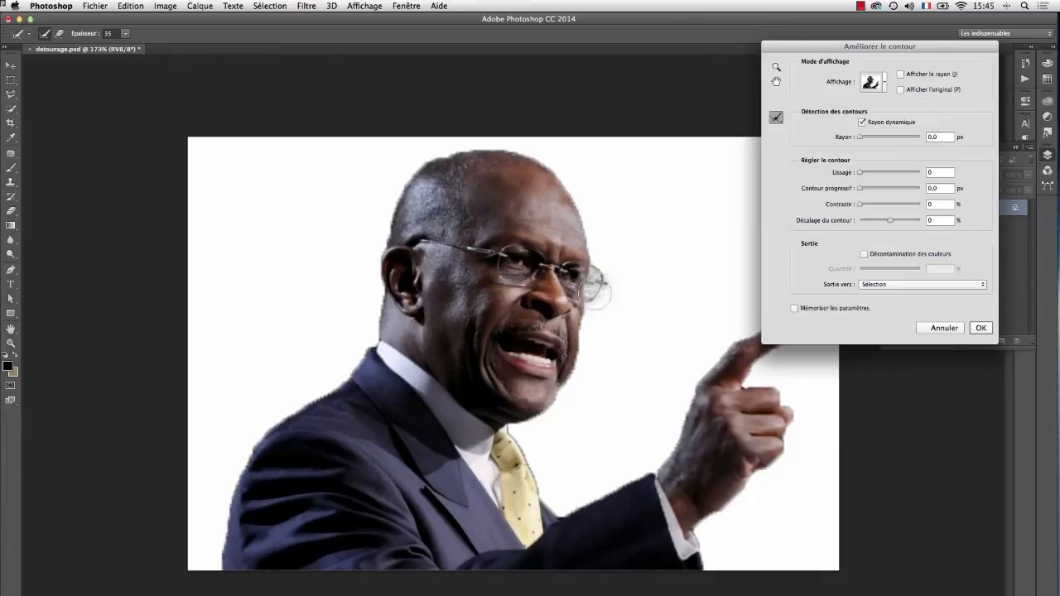
key("alt")
key("alt")
Set Lissage to 6 and try a Contour progressif of 22.1 px before returning it to 0
left_click_drag(862, 176, 864, 177)
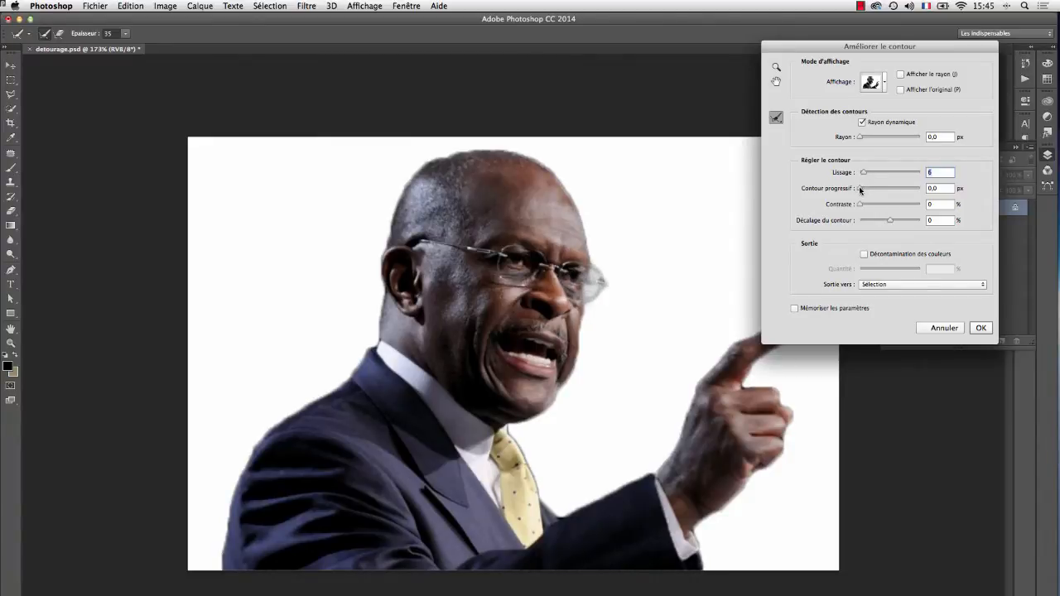
left_click(885, 189)
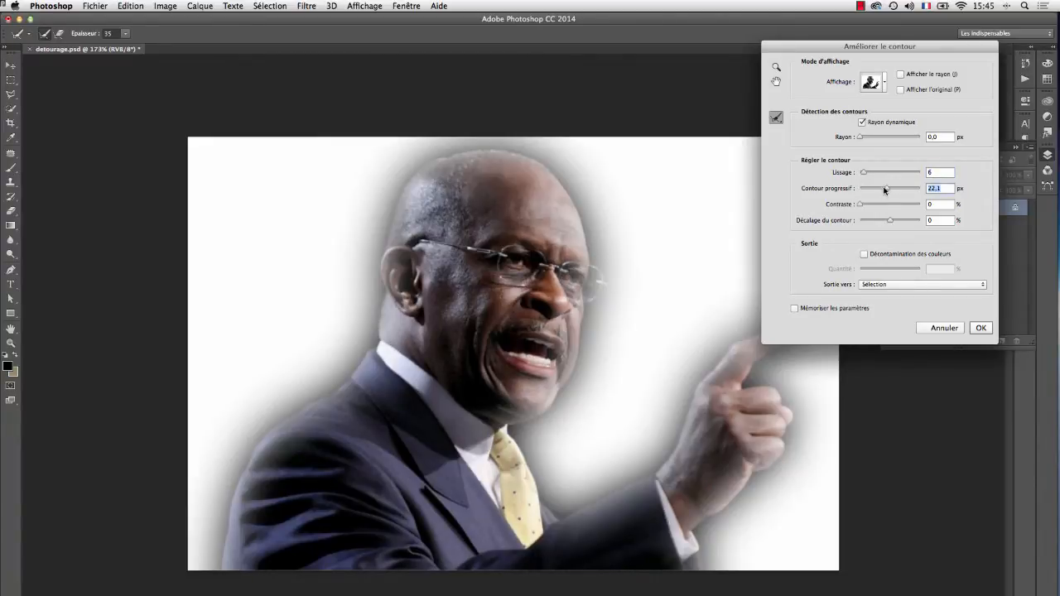
left_click_drag(884, 190, 859, 189)
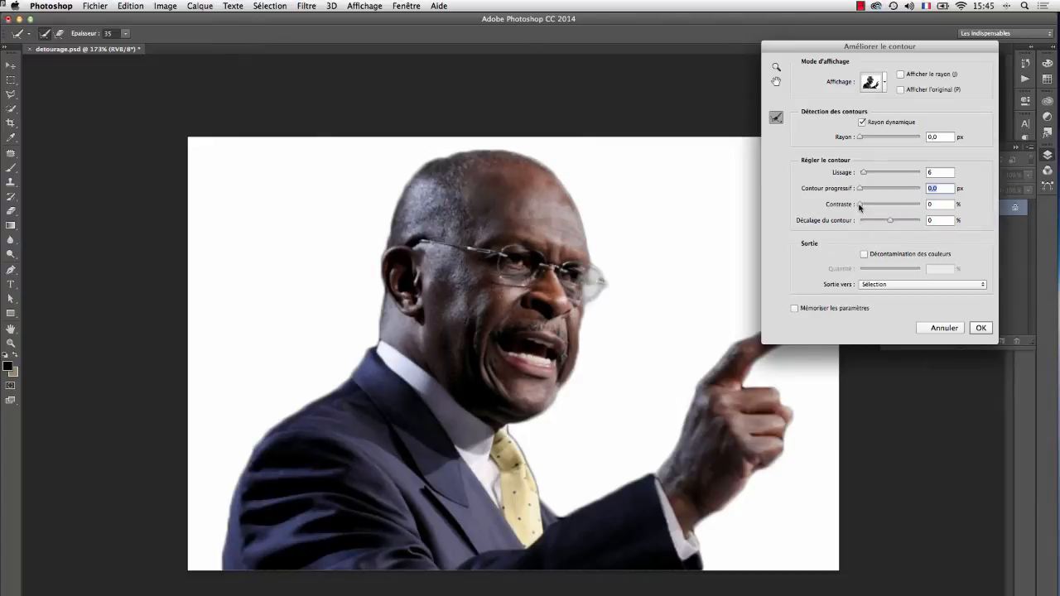
Try a contour Contraste of 63 % and reset it to 0 % after inspecting the face's edge up close
left_click_drag(860, 205, 898, 209)
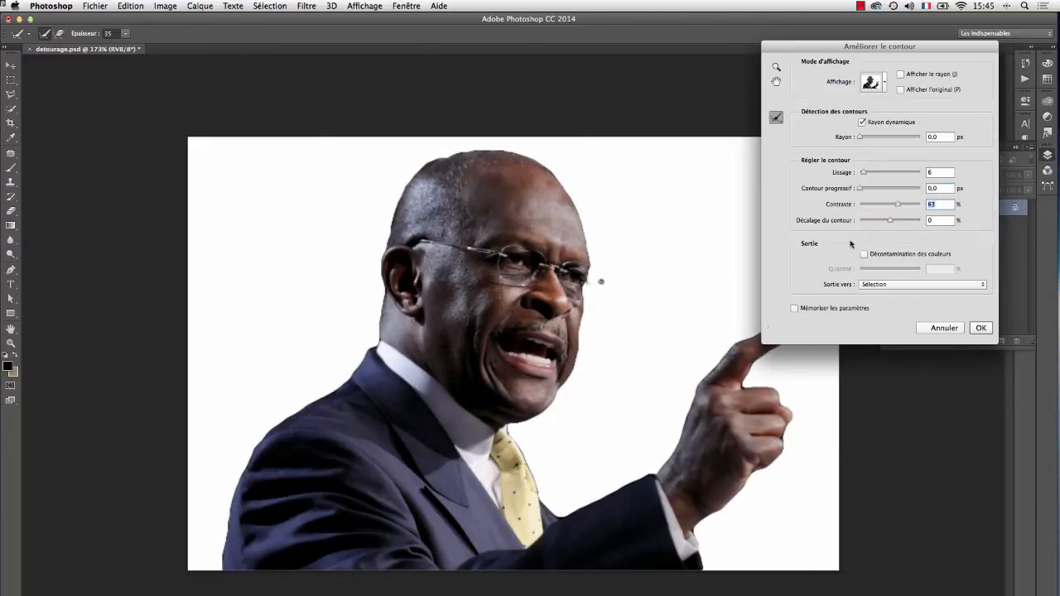
scroll(584, 242, "up", 6)
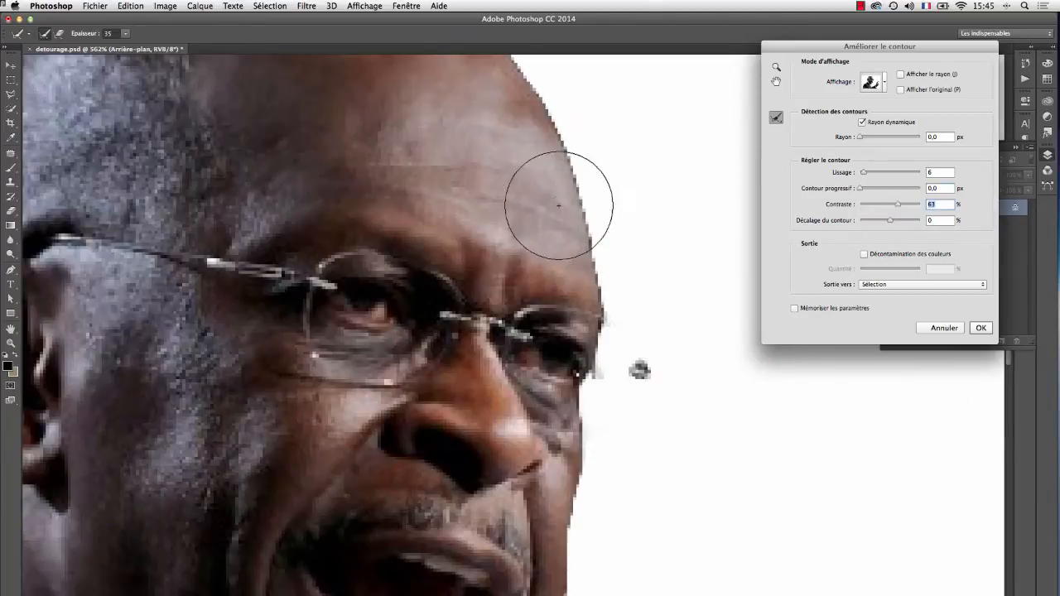
left_click(859, 206)
Try Décalage du contour at +35 % and -87 %, and set it to 0 %
left_click_drag(862, 222, 902, 222)
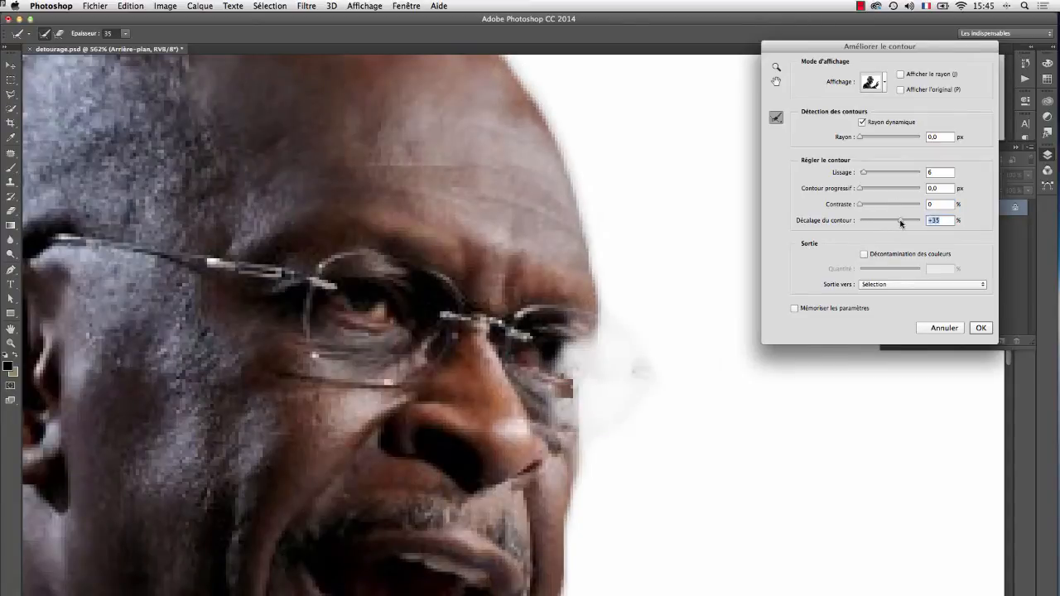
left_click(864, 222)
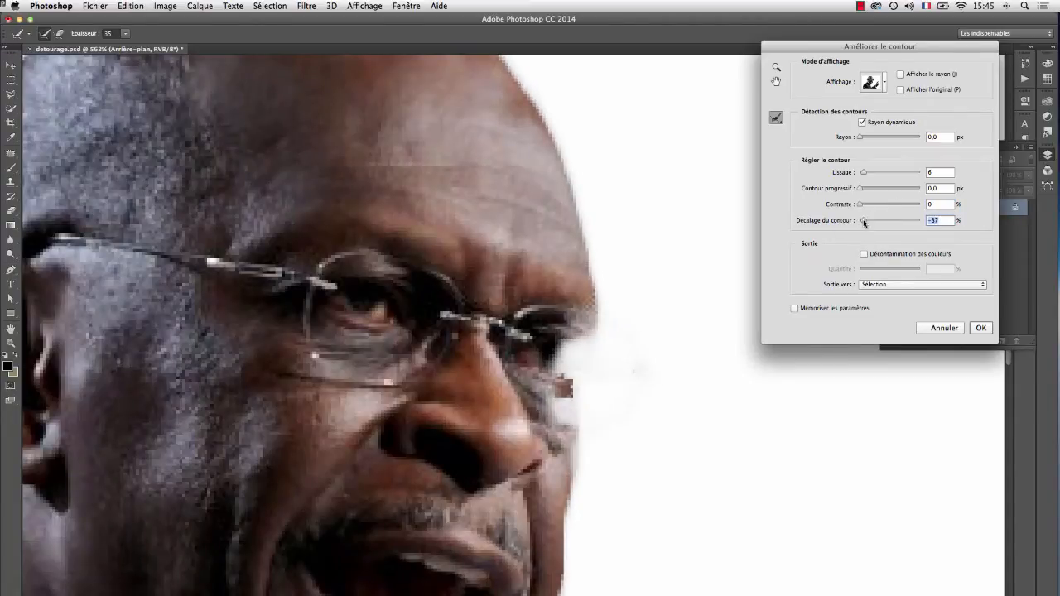
left_click_drag(866, 222, 888, 222)
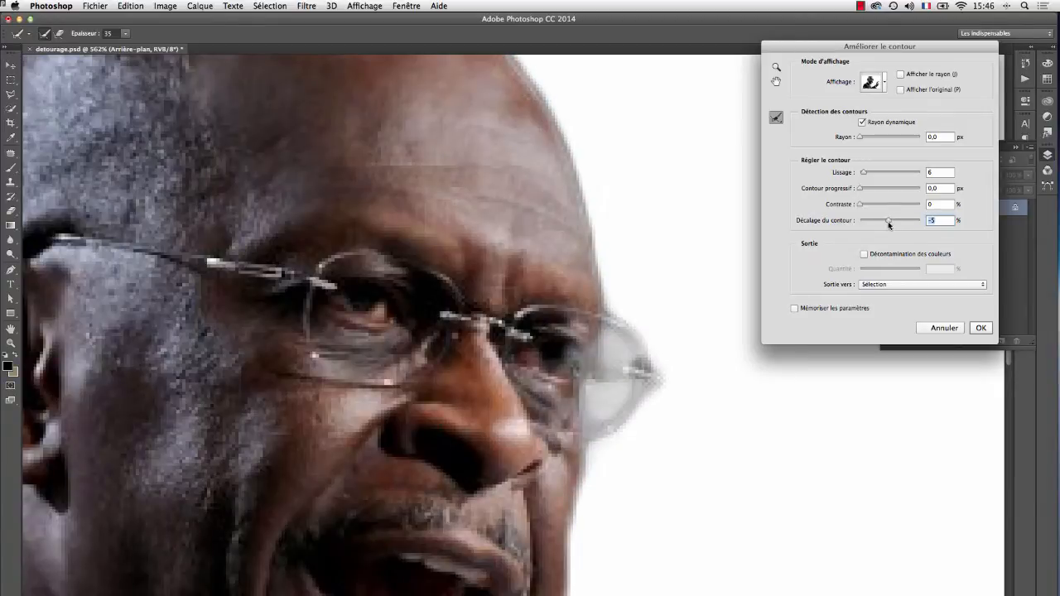
type("0")
scroll(600, 366, "up", 2)
scroll(600, 366, "down", 3)
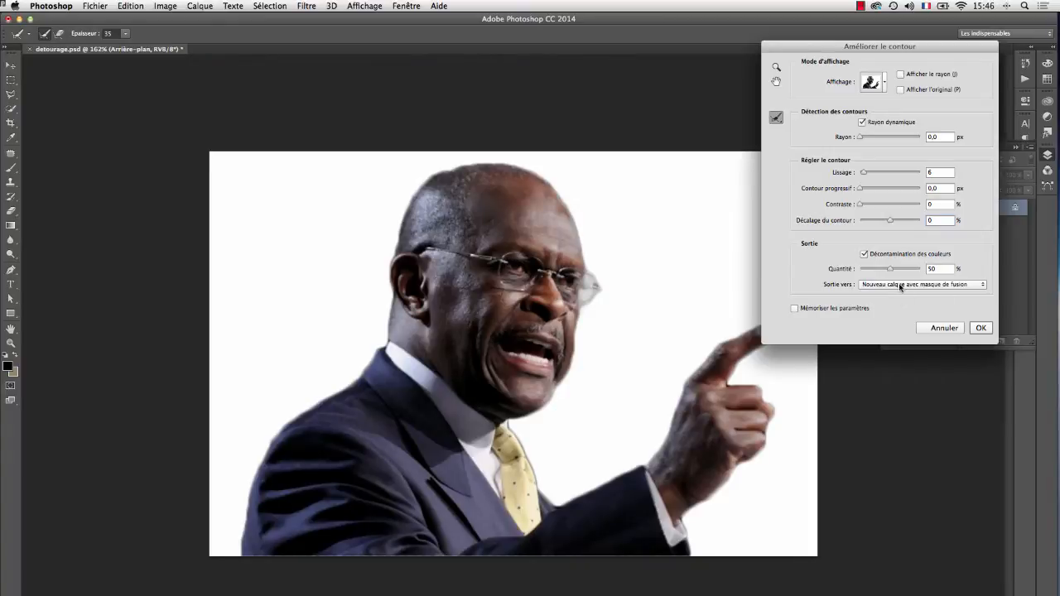
Apply the edge refinement with 50 % colour decontamination, output to Nouveau calque
left_click(900, 287)
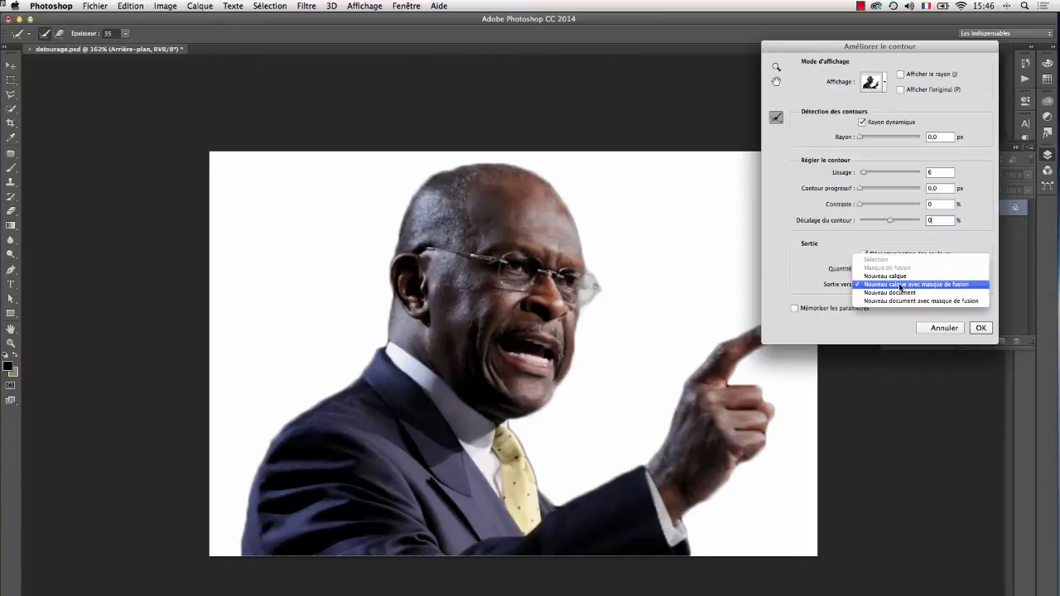
left_click(901, 276)
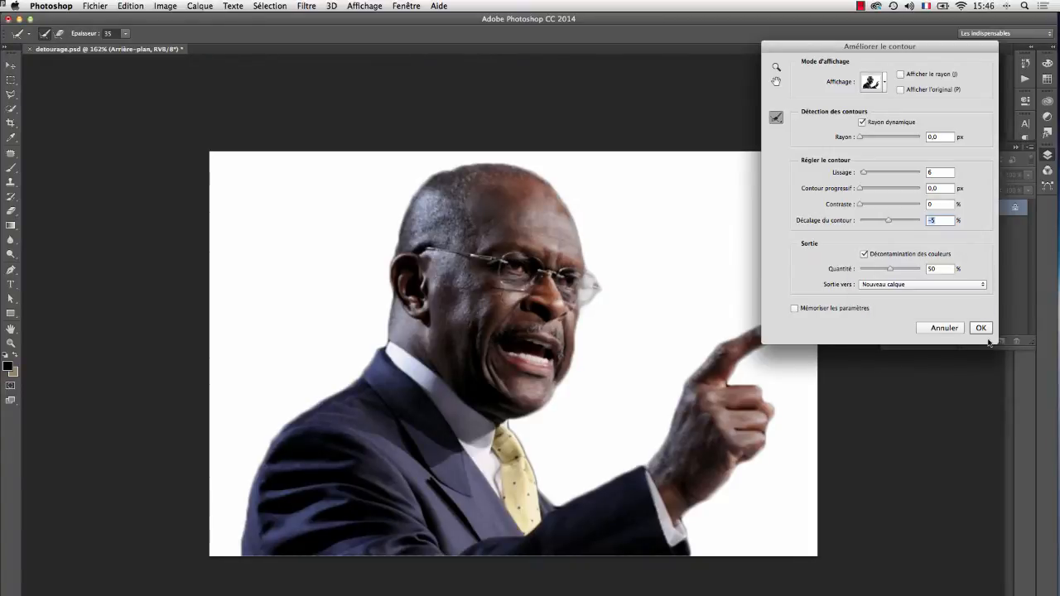
left_click(982, 329)
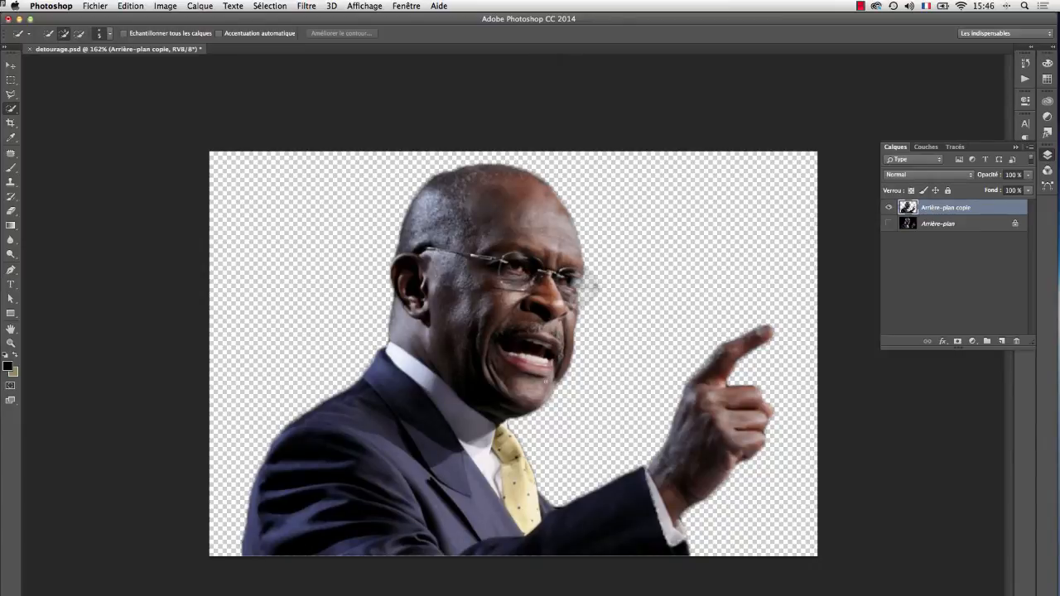
Compare the cutout layer with the original background layer by switching their visibility, ending with only the cutout shown
left_click(889, 207)
left_click(889, 223)
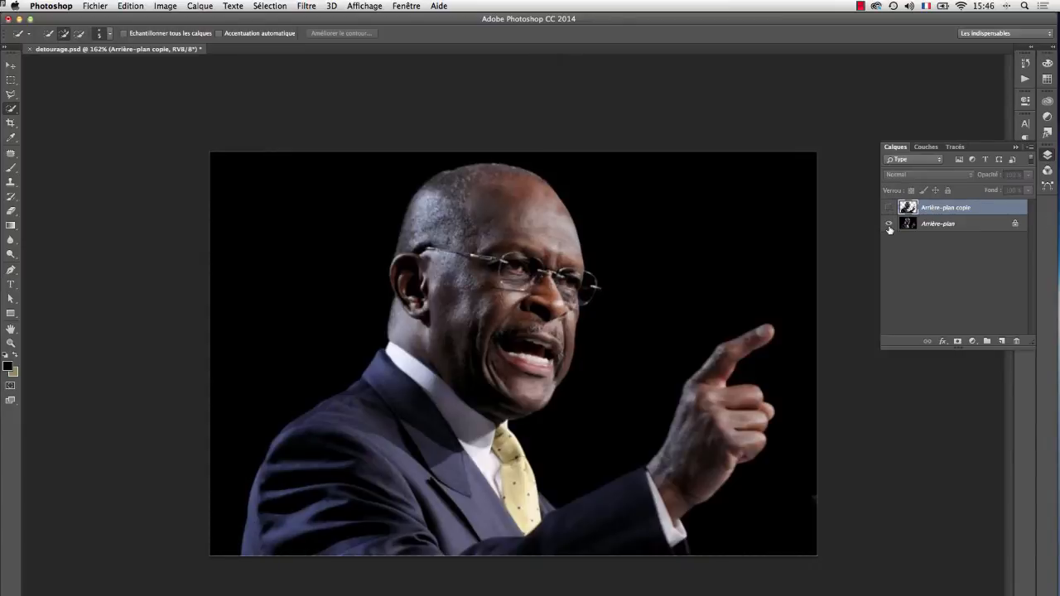
left_click(889, 224)
left_click(889, 207)
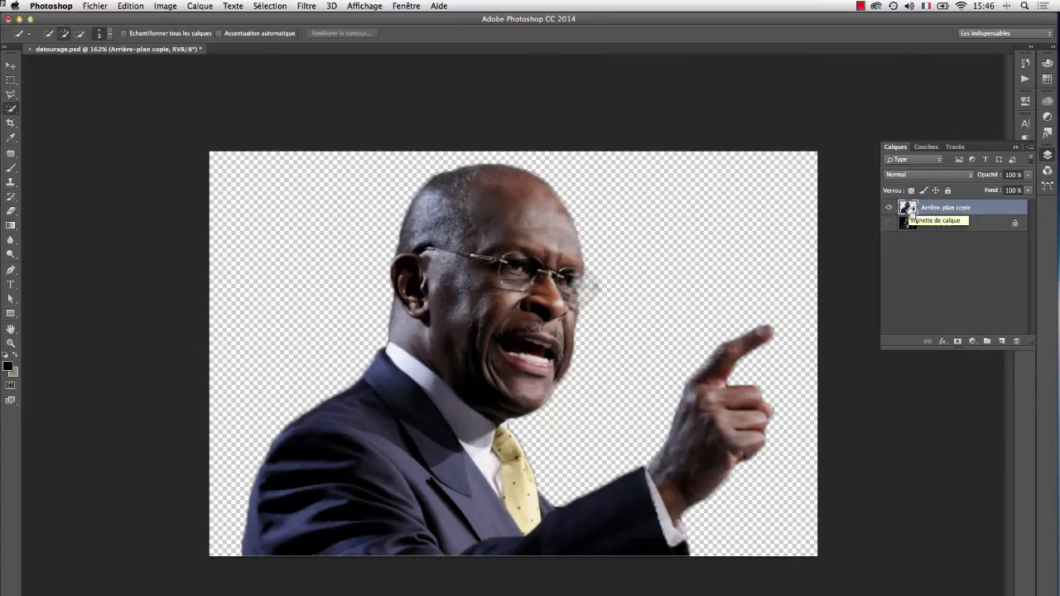
Load the cutout layer's outline as a selection, save it as a new channel named "detourage", and deselect
left_click(909, 208, "super")
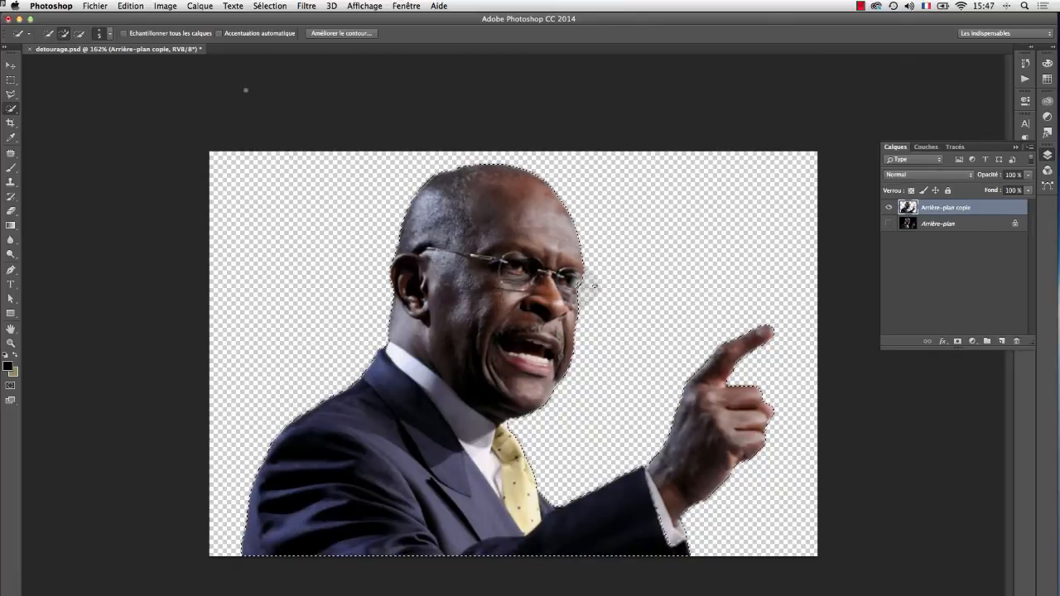
left_click(270, 6)
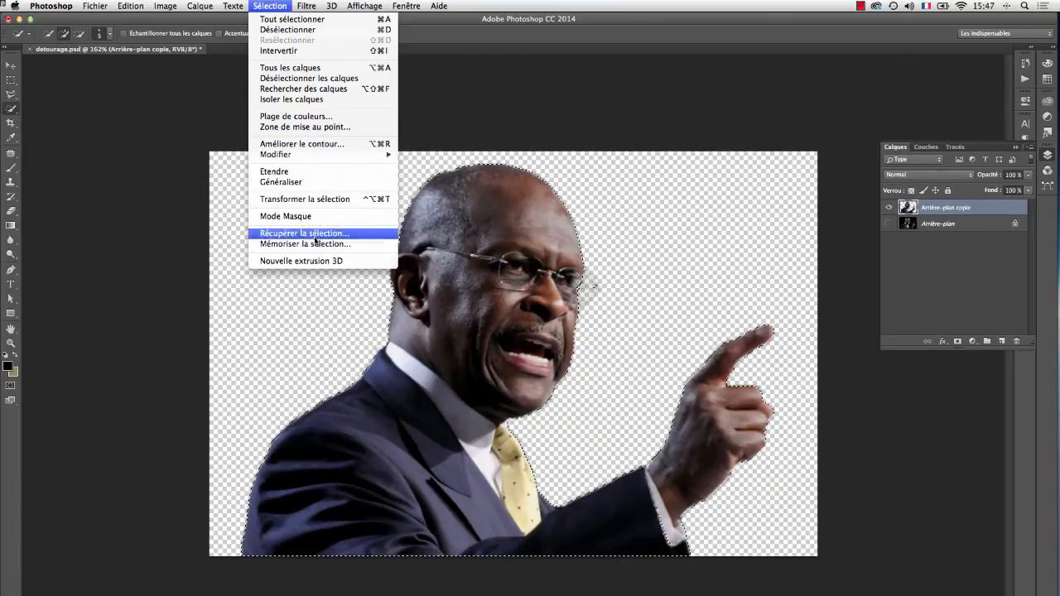
left_click(317, 243)
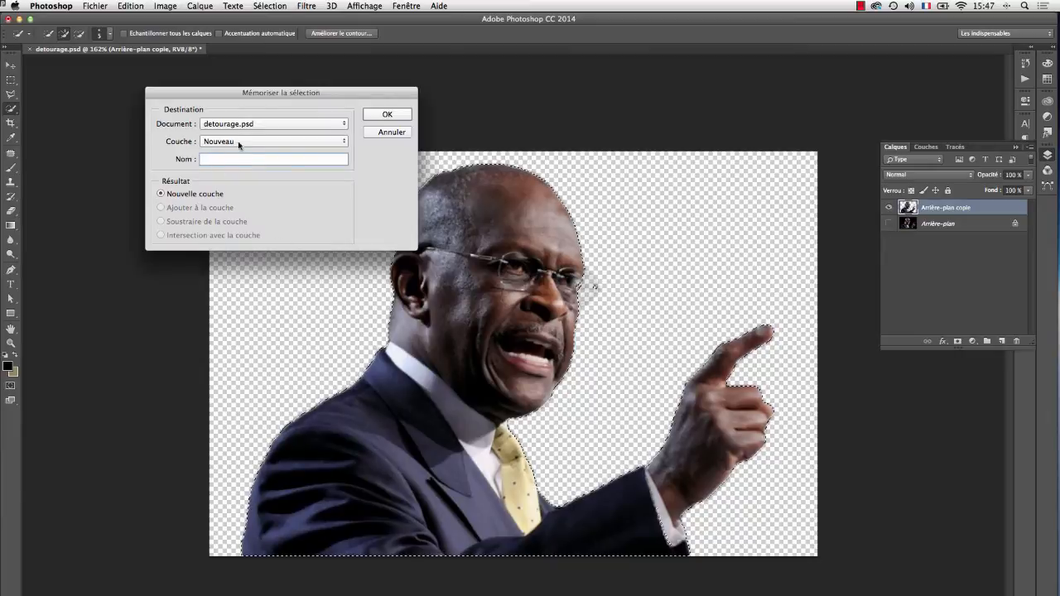
type("detourage")
left_click(391, 113)
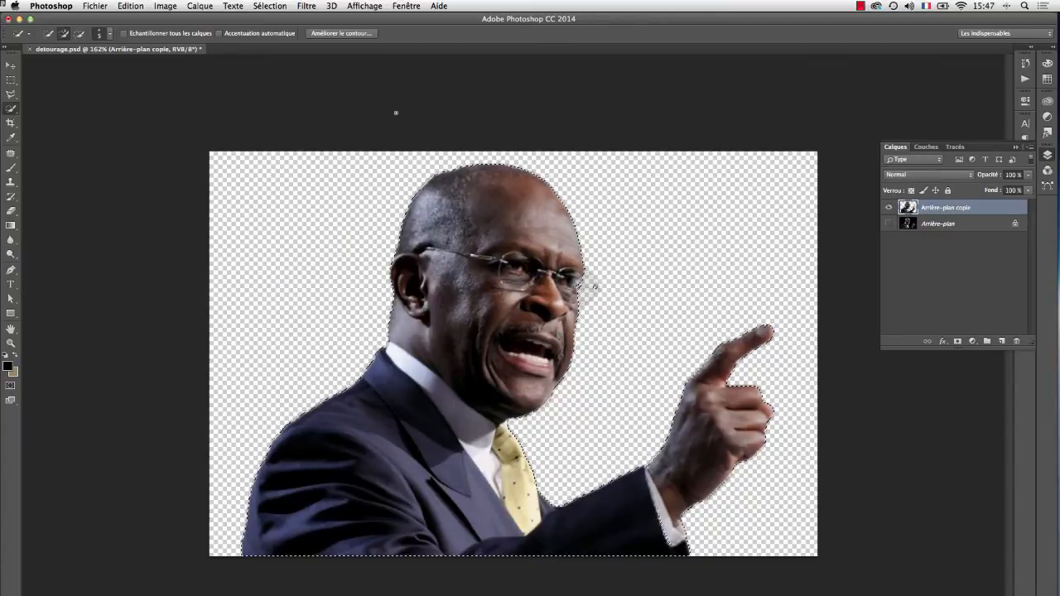
key("super+d")
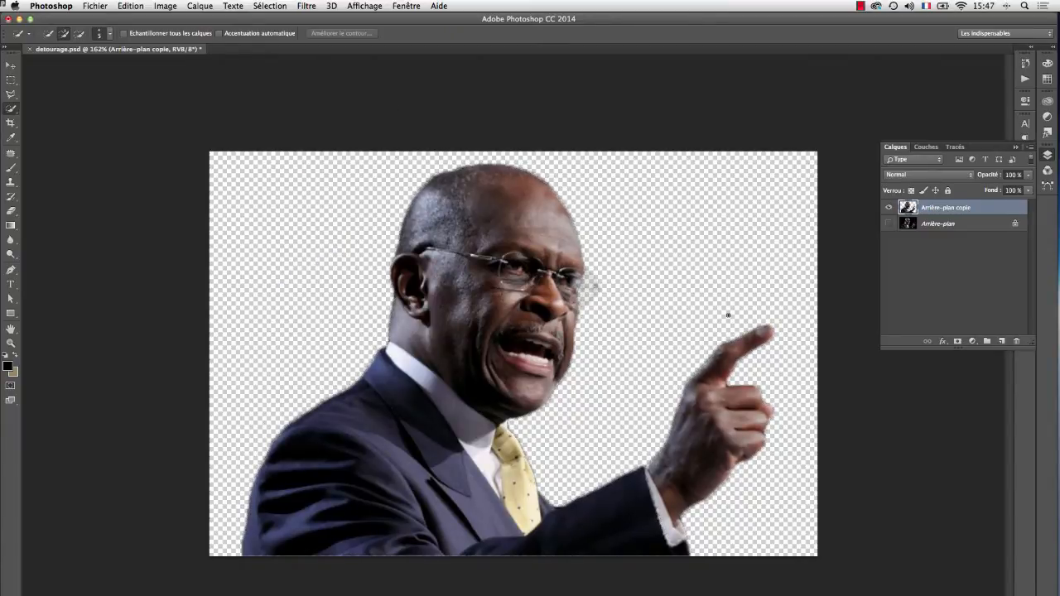
Examine the saved detourage channel as an overlay on the image, hide it again and return to the layers
left_click(926, 148)
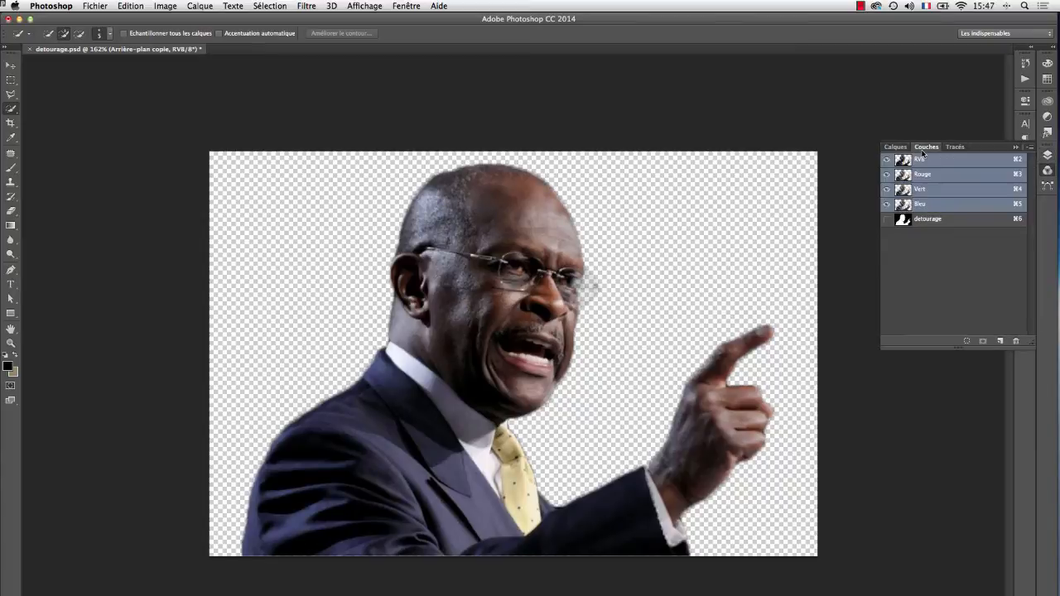
left_click(887, 219)
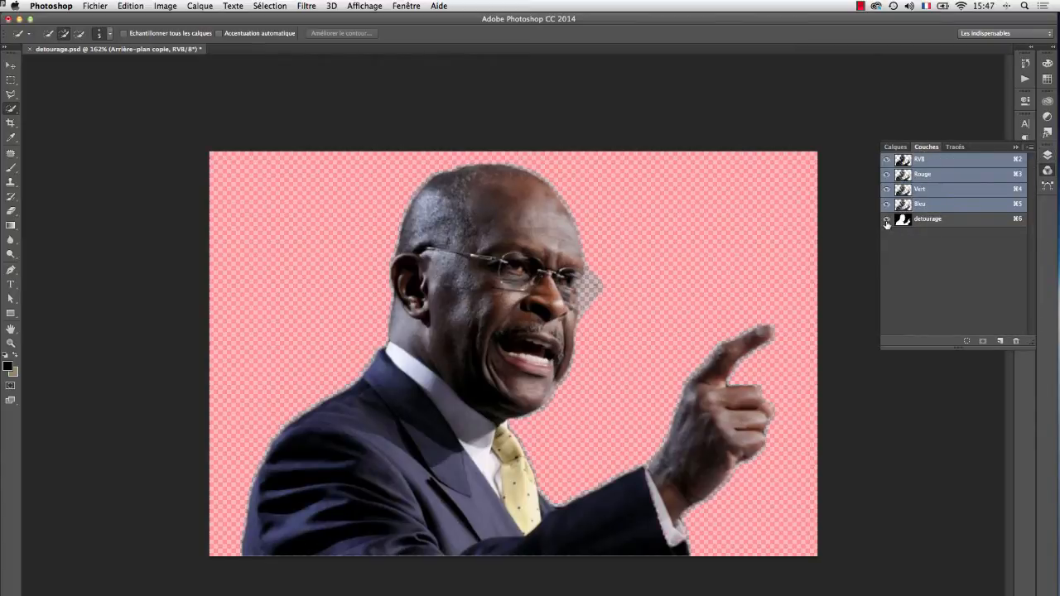
left_click(887, 220)
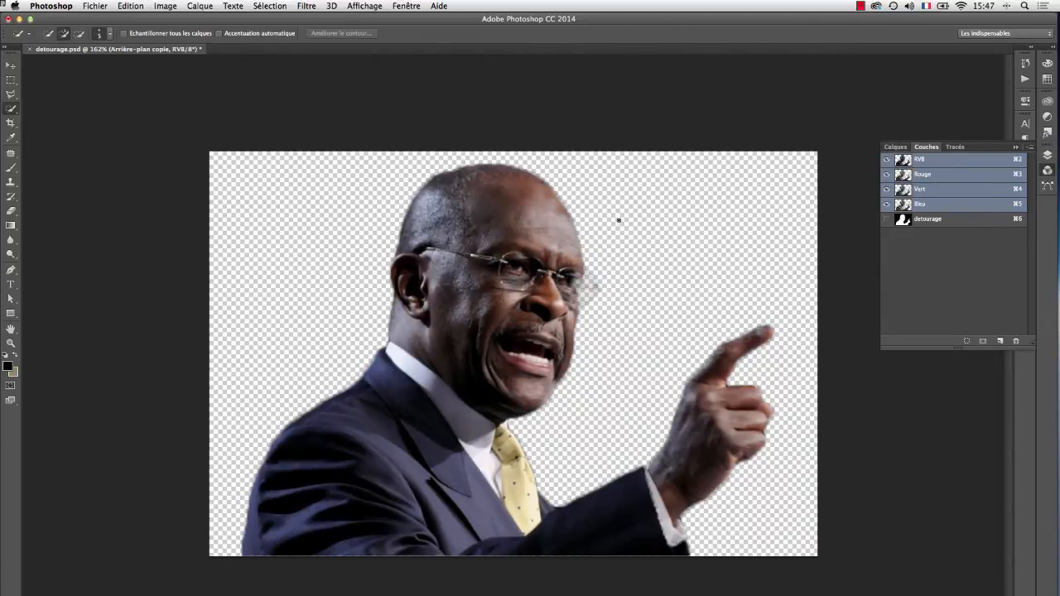
left_click(904, 148)
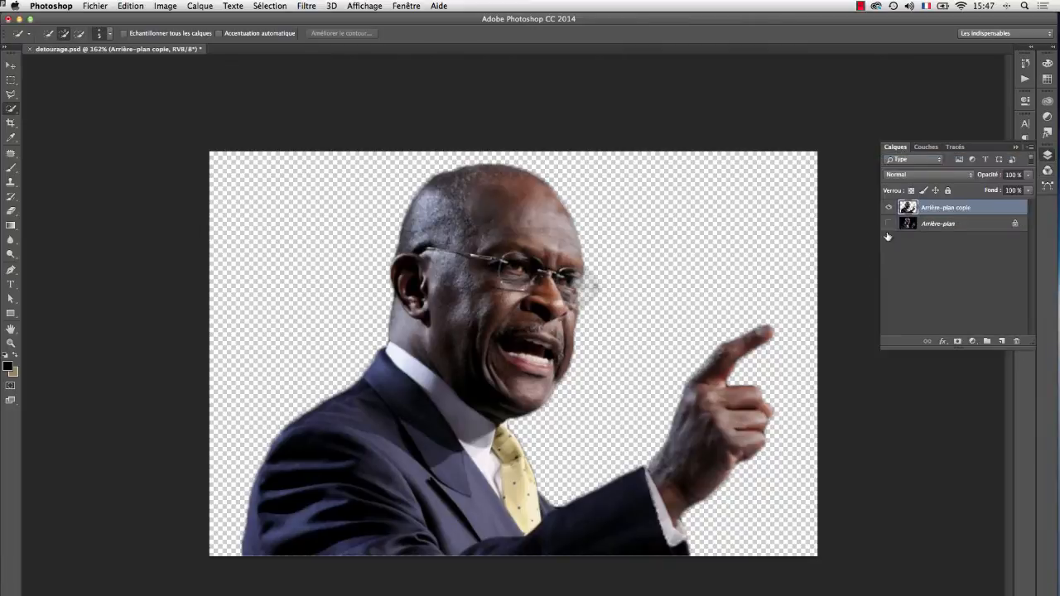
Show only the Arrière-plan layer and draw a full-height rectangular selection over roughly the left half of the image
left_click(888, 207)
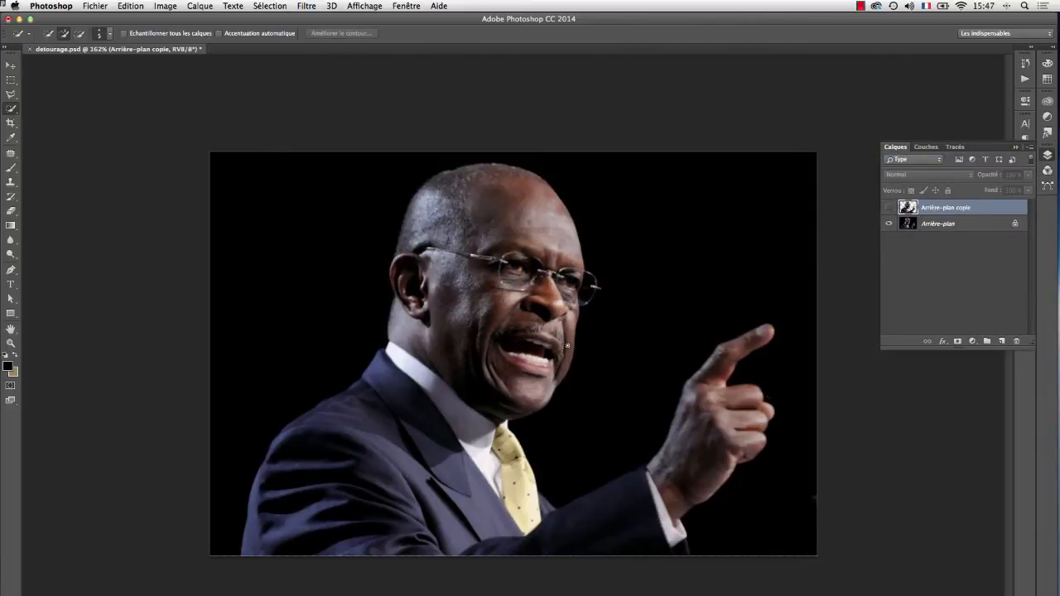
left_click(10, 79)
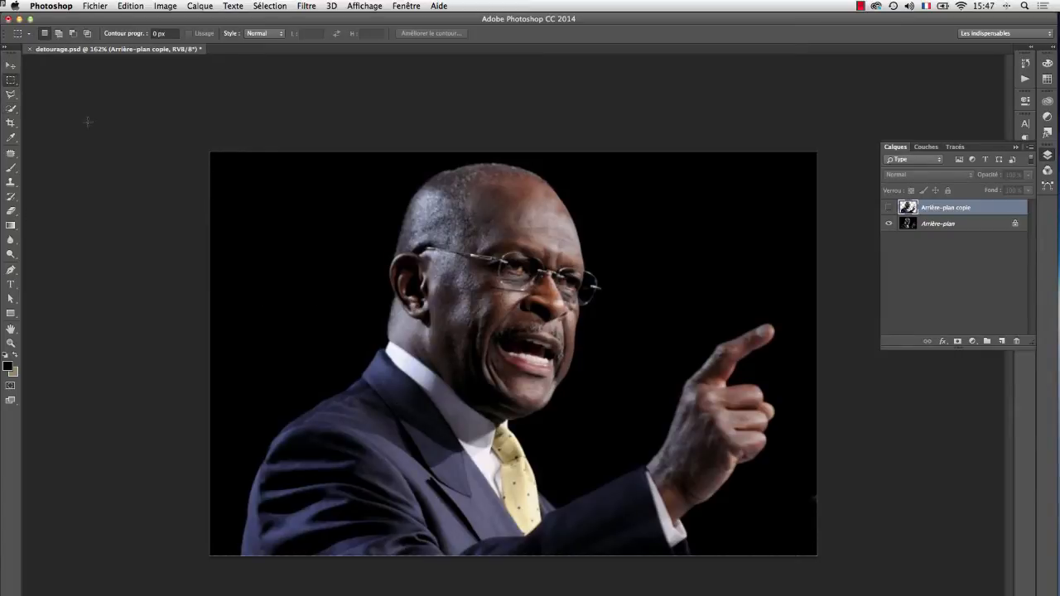
left_click_drag(210, 151, 497, 561)
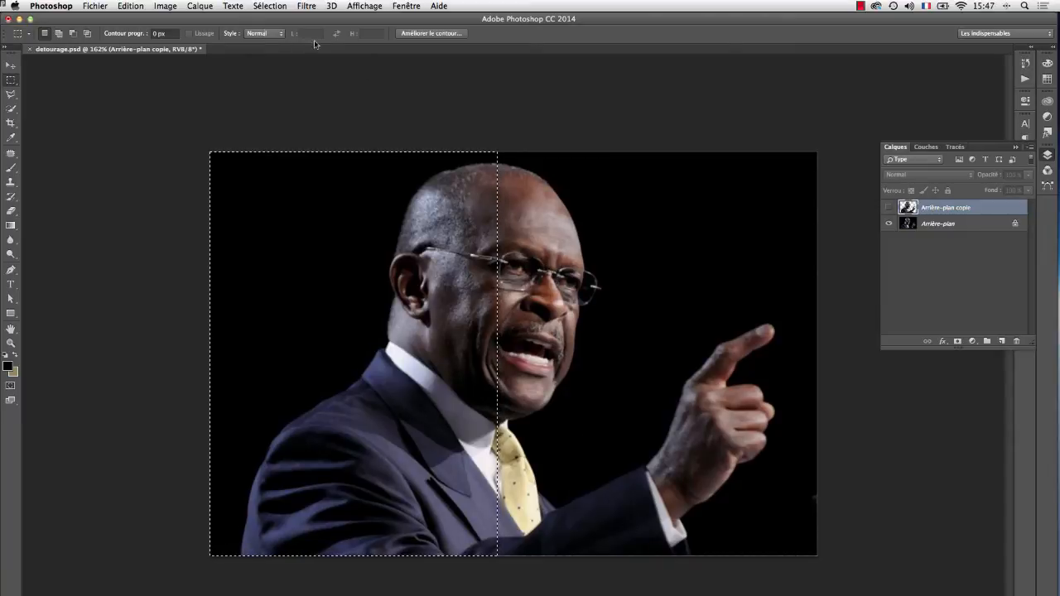
Load the detourage channel as a selection, adding it to the current rectangular selection
left_click(270, 7)
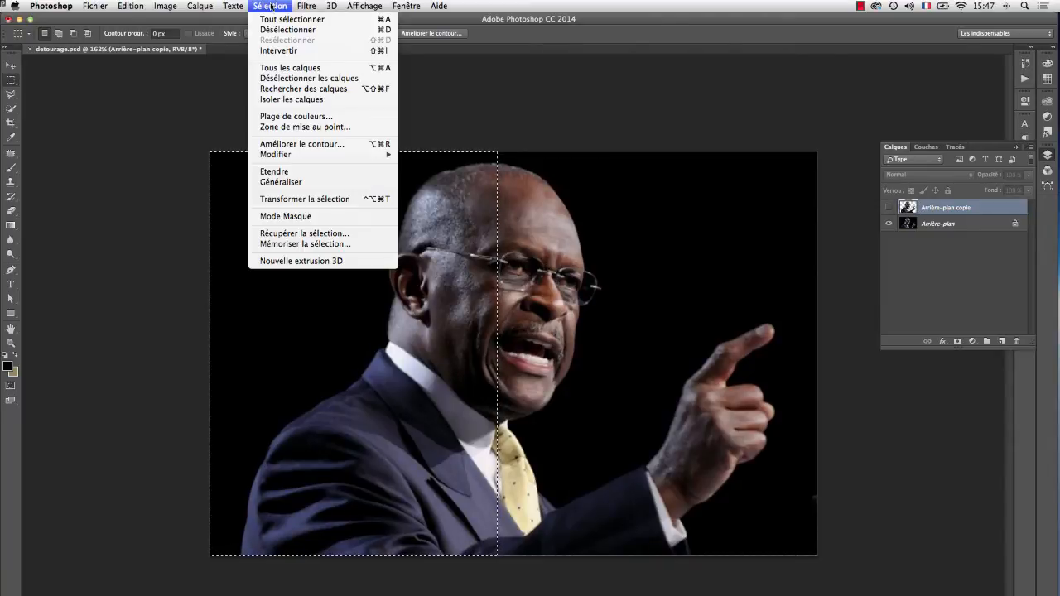
left_click(307, 235)
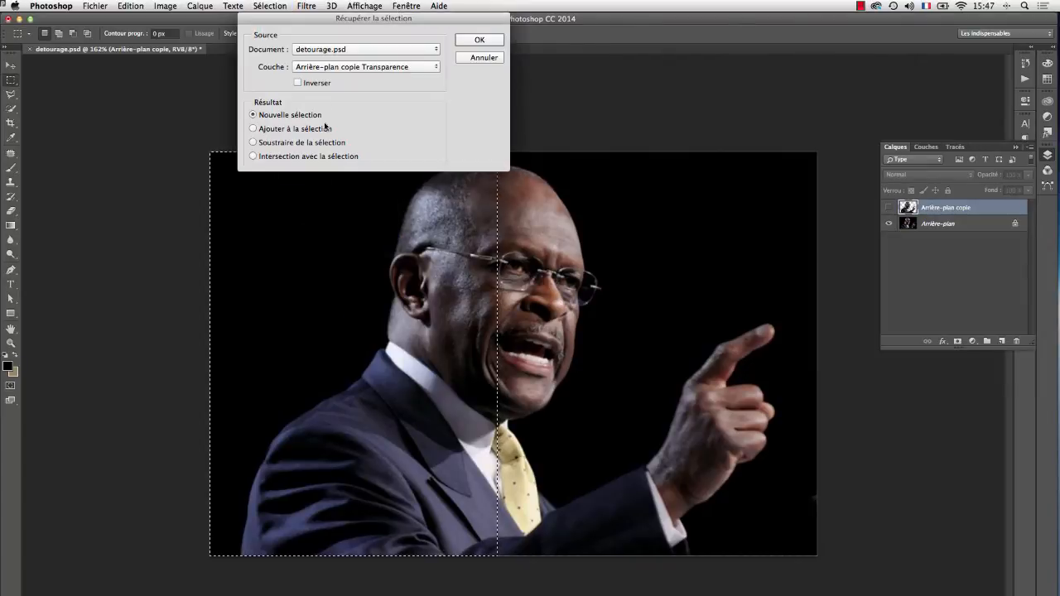
left_click(336, 66)
left_click(335, 84)
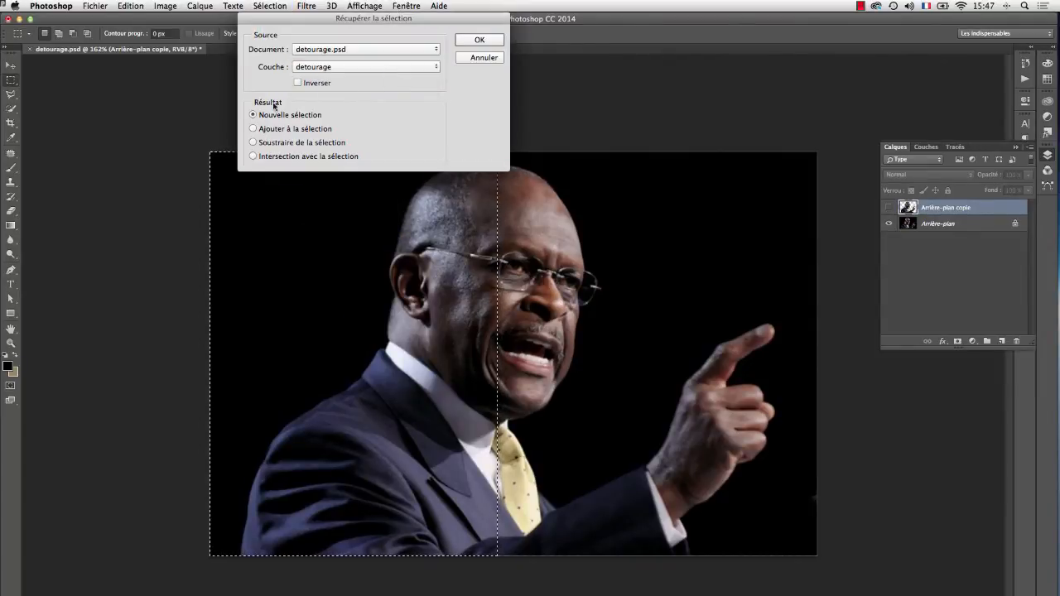
left_click(253, 129)
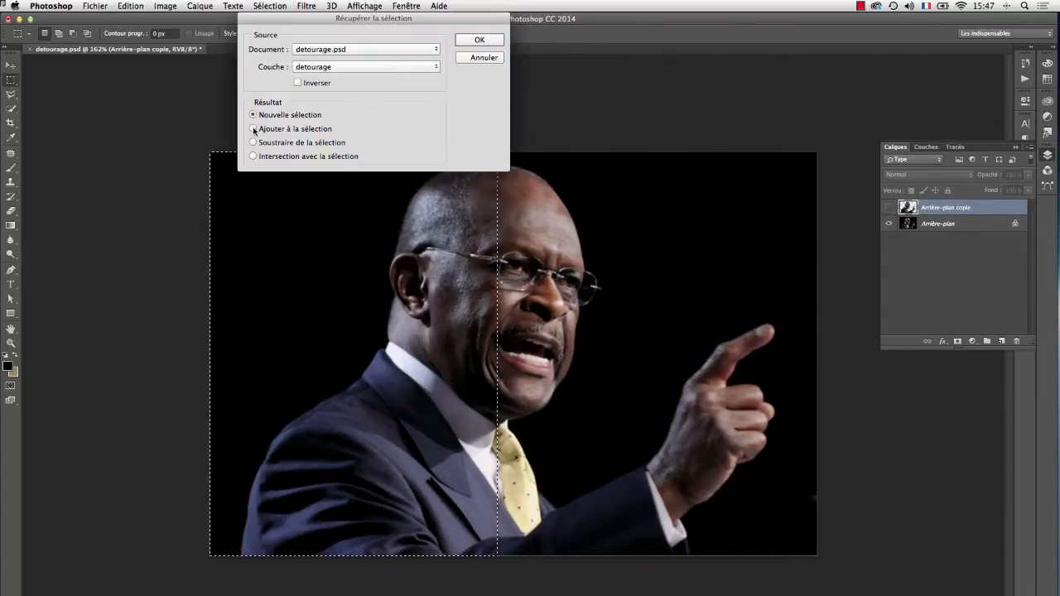
left_click(488, 43)
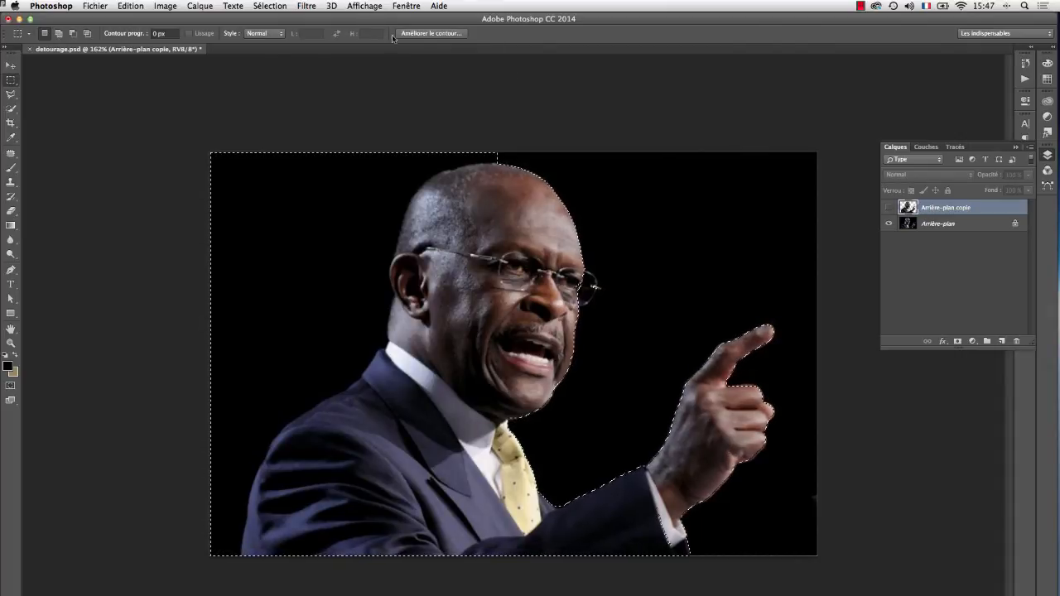
Save the combined selection as a new channel named "detourage_partiel"
left_click(260, 6)
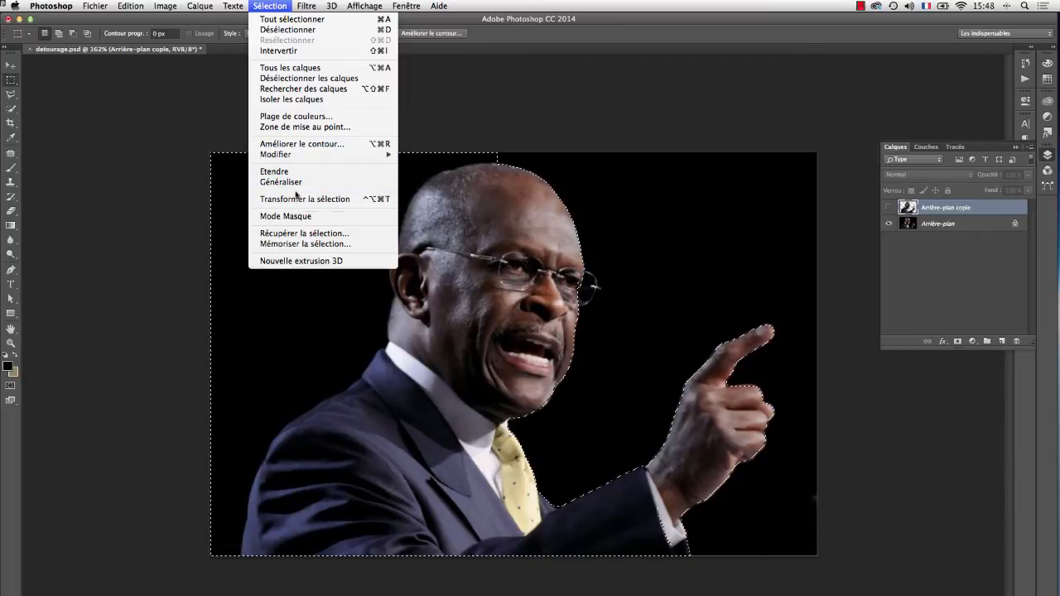
left_click(306, 246)
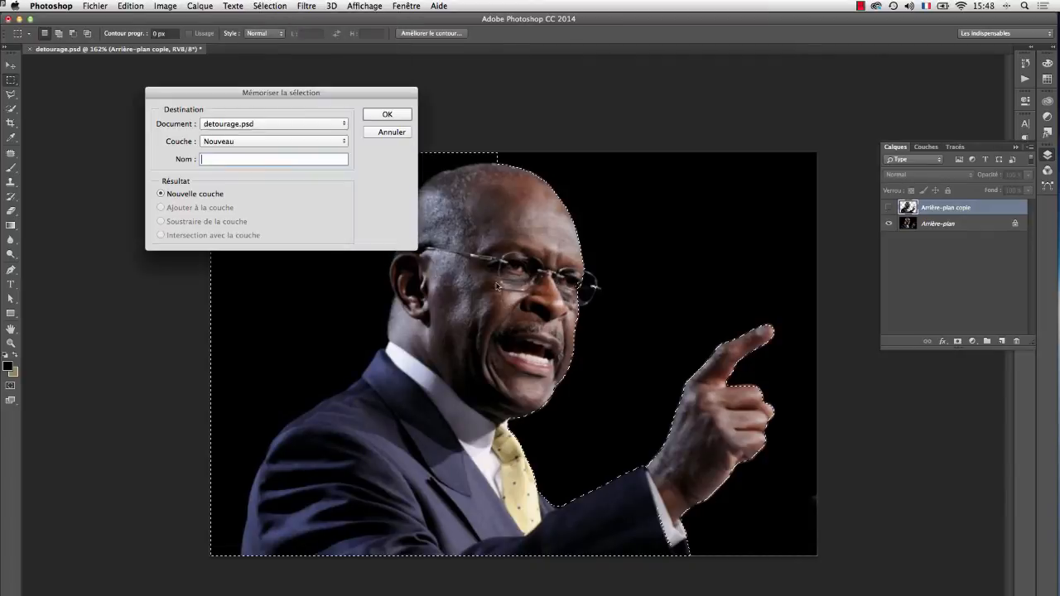
type("detou")
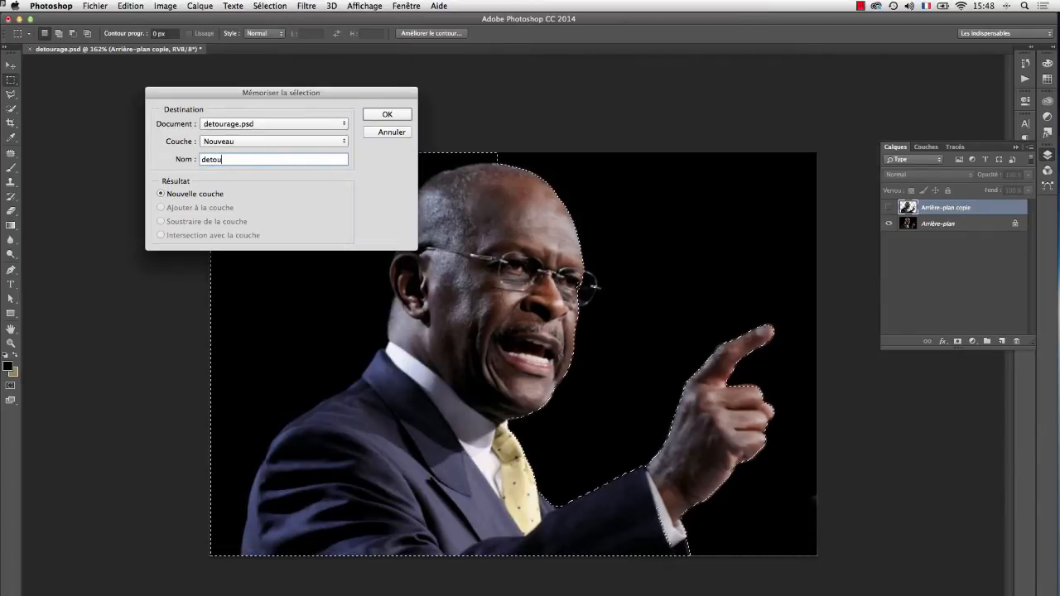
type("rage_partiel")
left_click(385, 115)
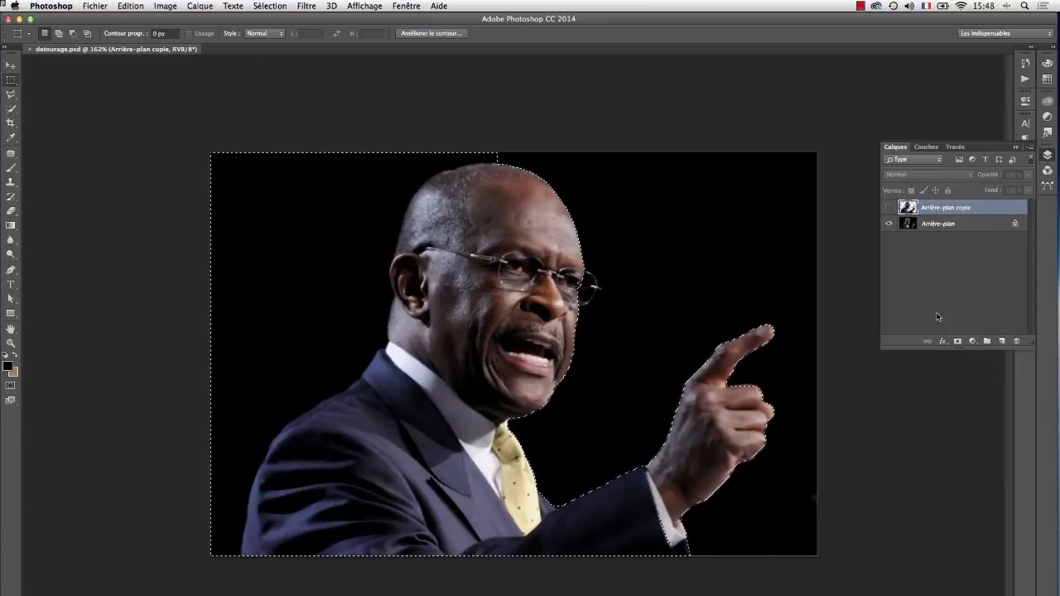
Switch to InDesign and choose detourage.psd from the Bureau folder for import into the page layout
key("super+Tab")
key("super+Tab")
left_click(88, 7)
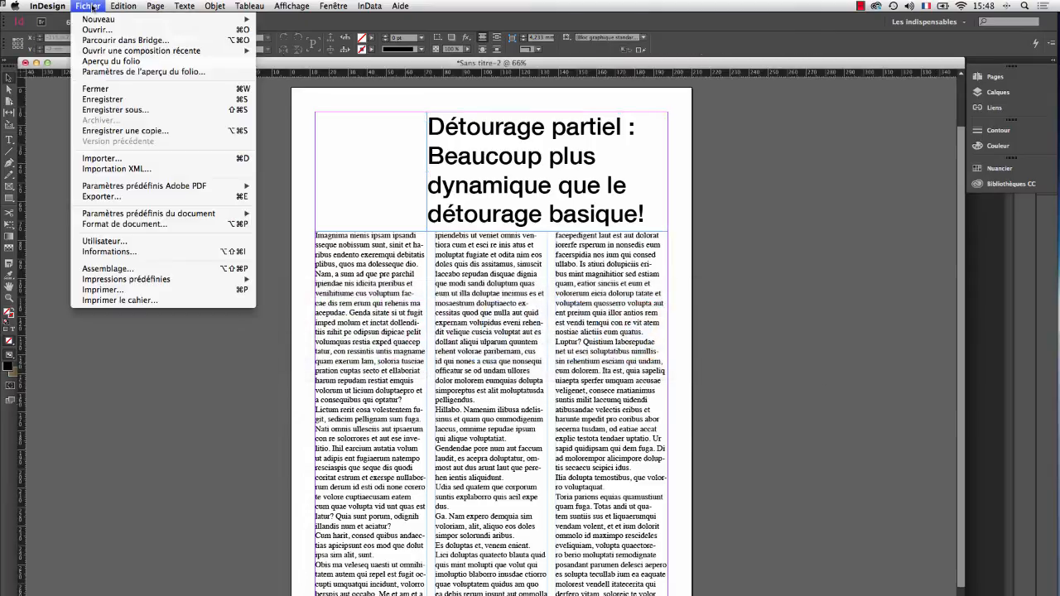
left_click(102, 158)
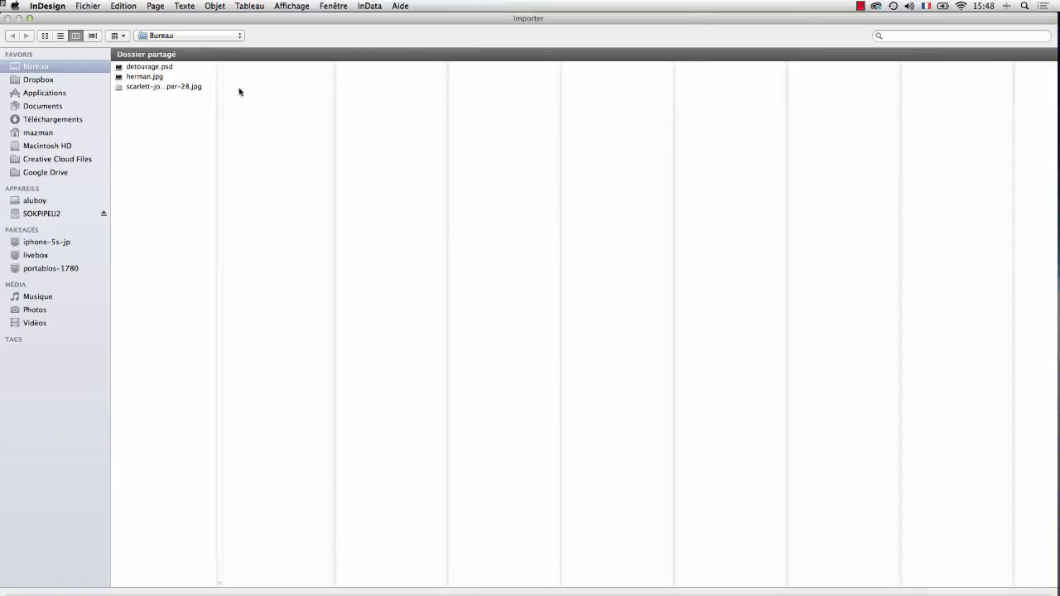
left_click(151, 69)
key("Return")
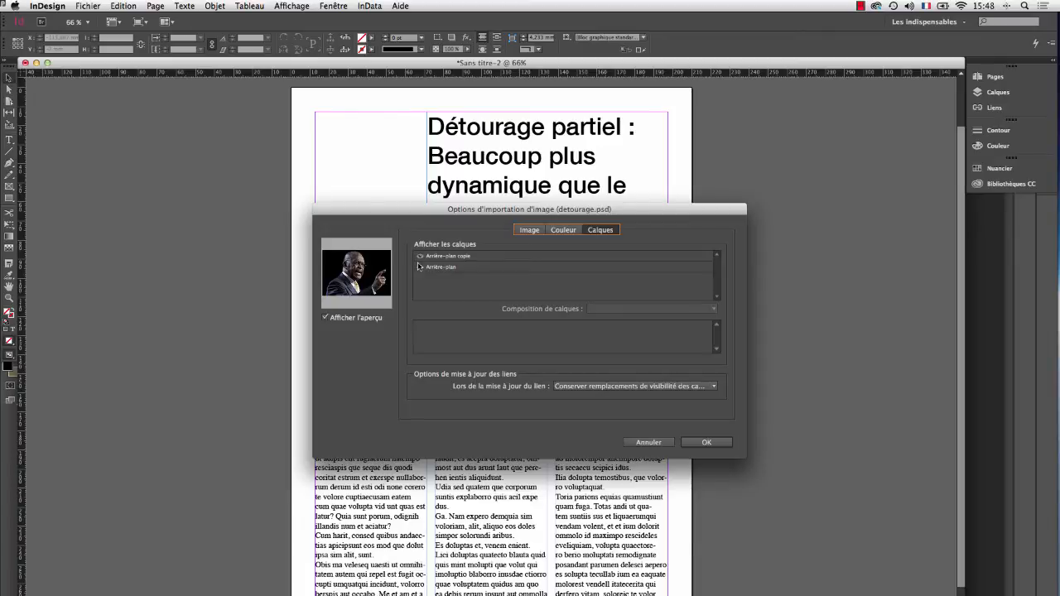
Set the image import options to show only the Arrière-plan layer, hiding Arrière-plan copie, and accept them
left_click(420, 267)
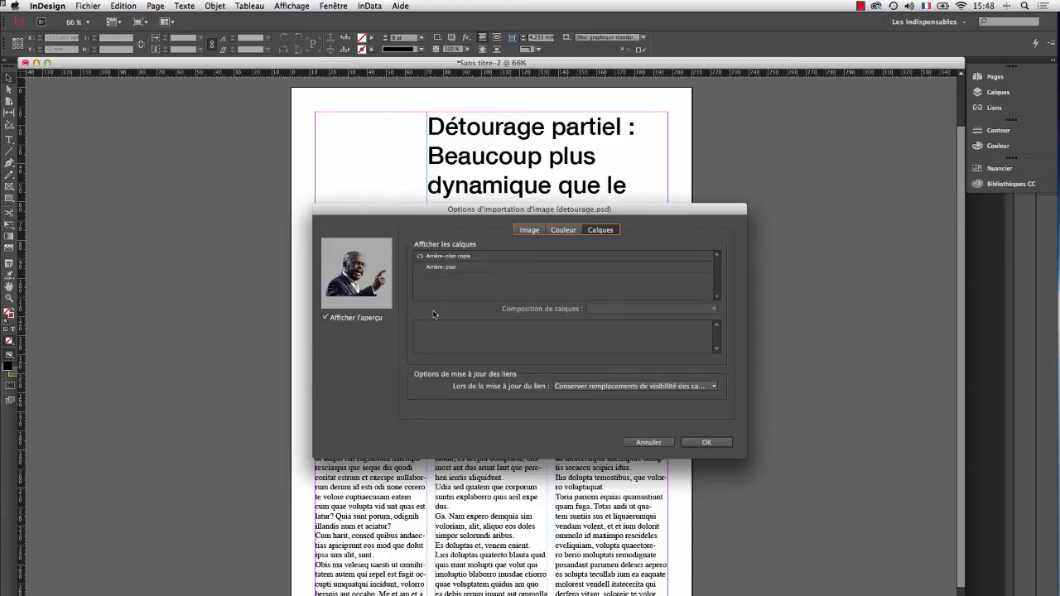
left_click(420, 267)
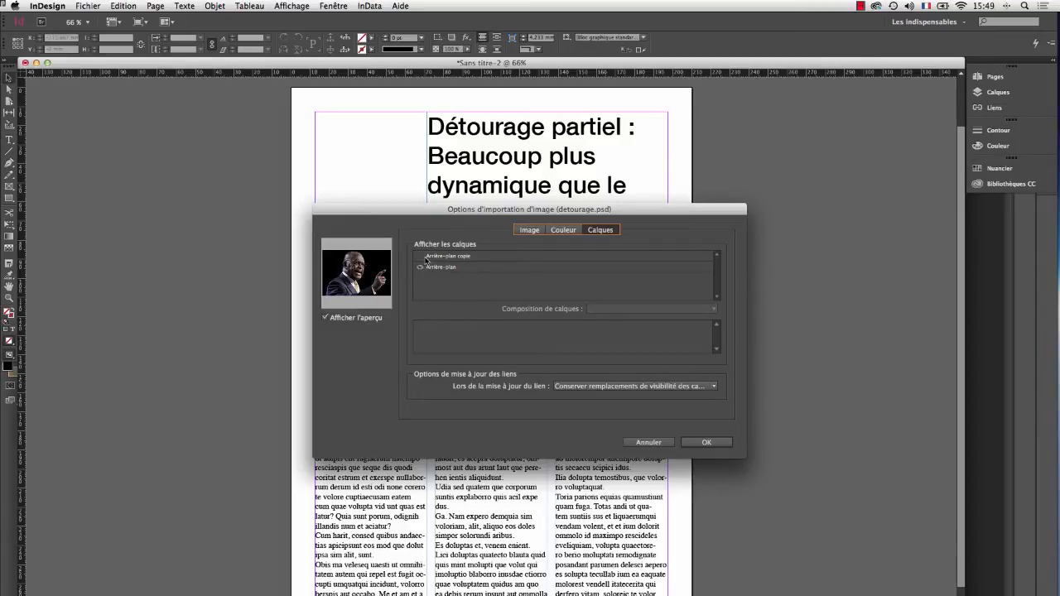
left_click(707, 443)
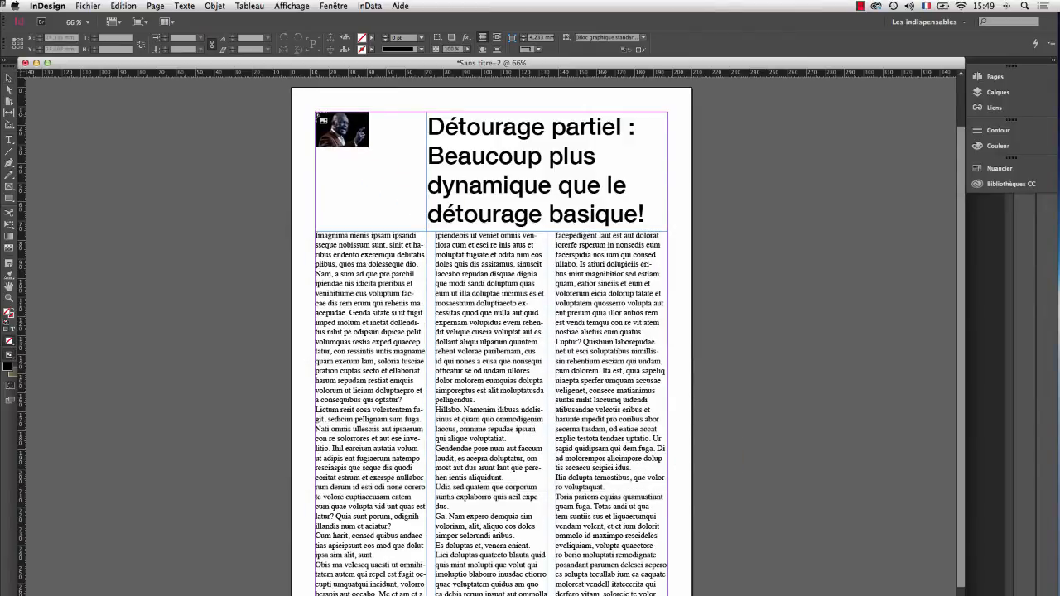
Place the image at the page's upper-left margin corner and enlarge it proportionally to about 121 by 81 mm, across two text columns
left_click(316, 112)
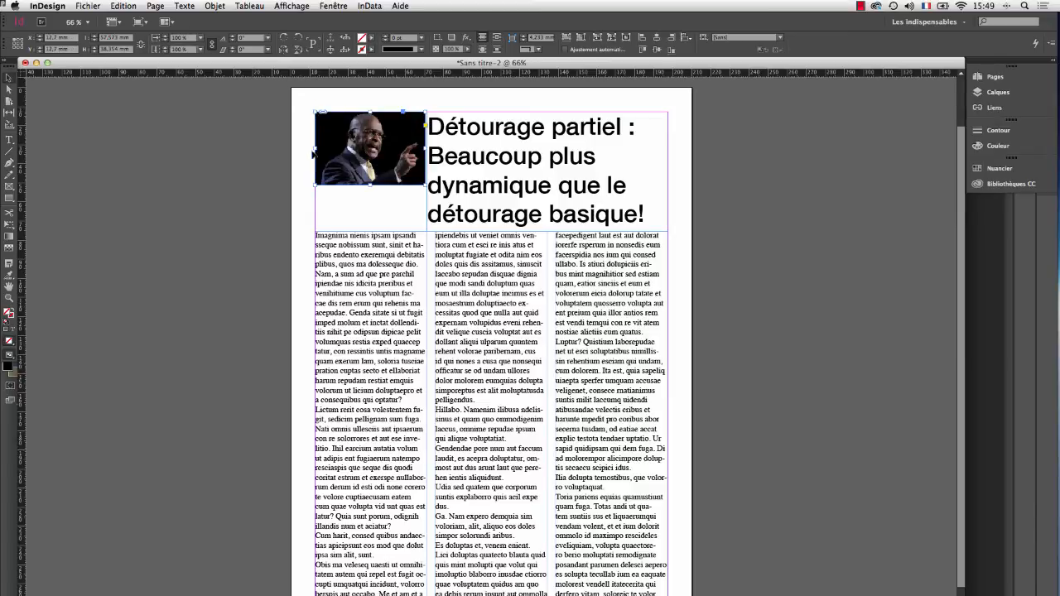
left_click(425, 184)
left_click(425, 184)
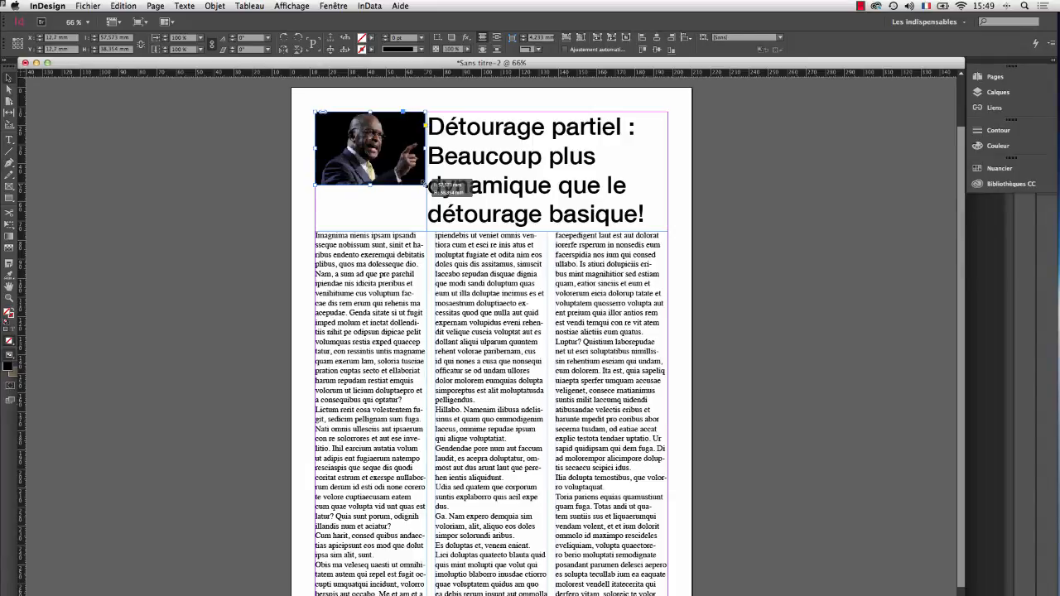
left_click_drag(425, 184, 526, 265)
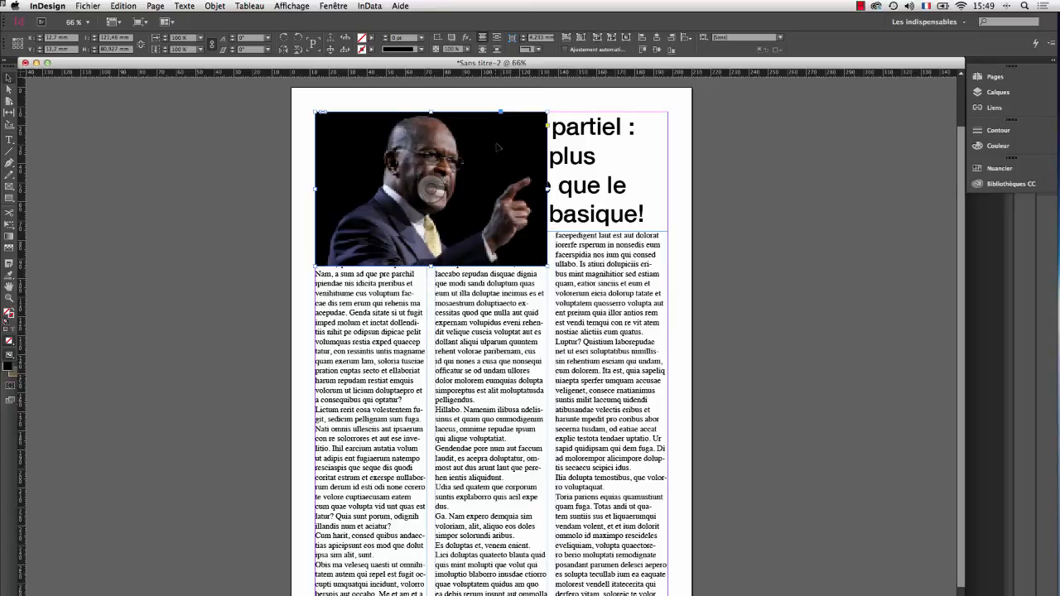
Set the placed image's display performance to high quality (Affichage de qualité supérieure)
right_click(474, 142)
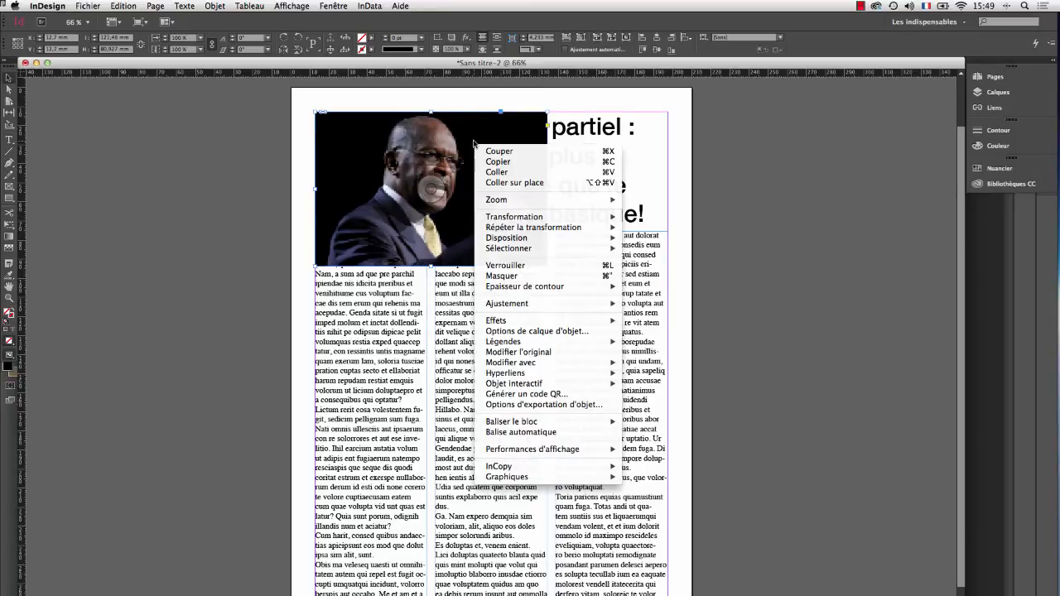
mouse_move(574, 454)
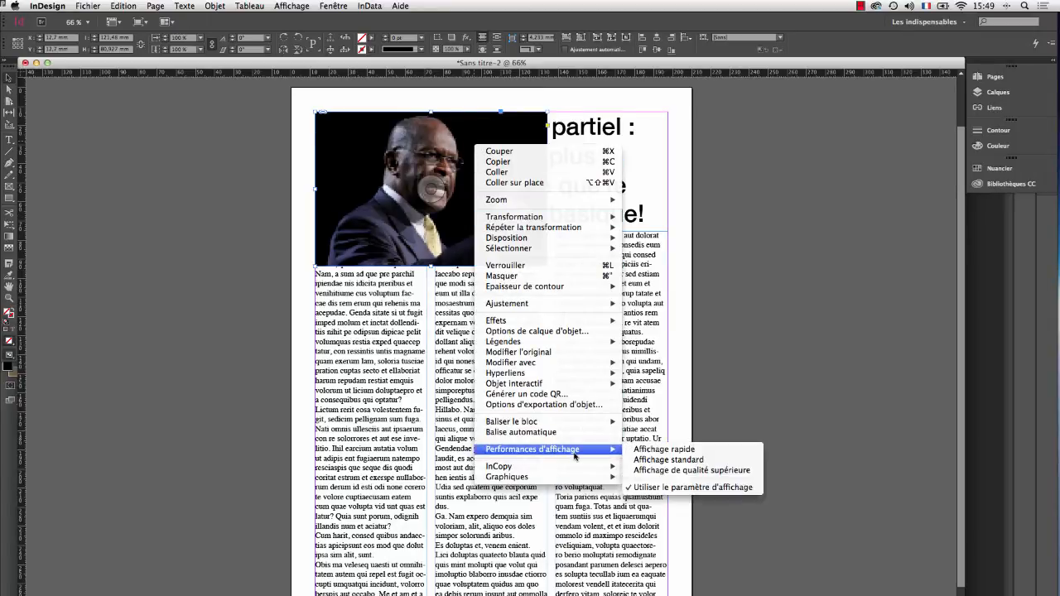
left_click(679, 471)
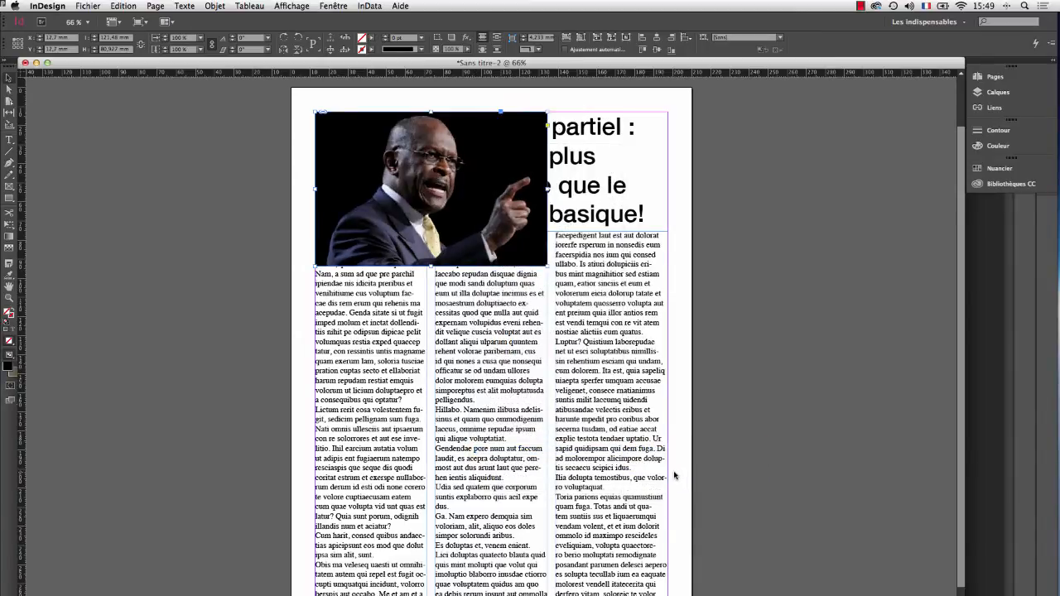
Apply a clipping path to the placed image, with type Couche alpha and the detourage_partiel channel
left_click(214, 6)
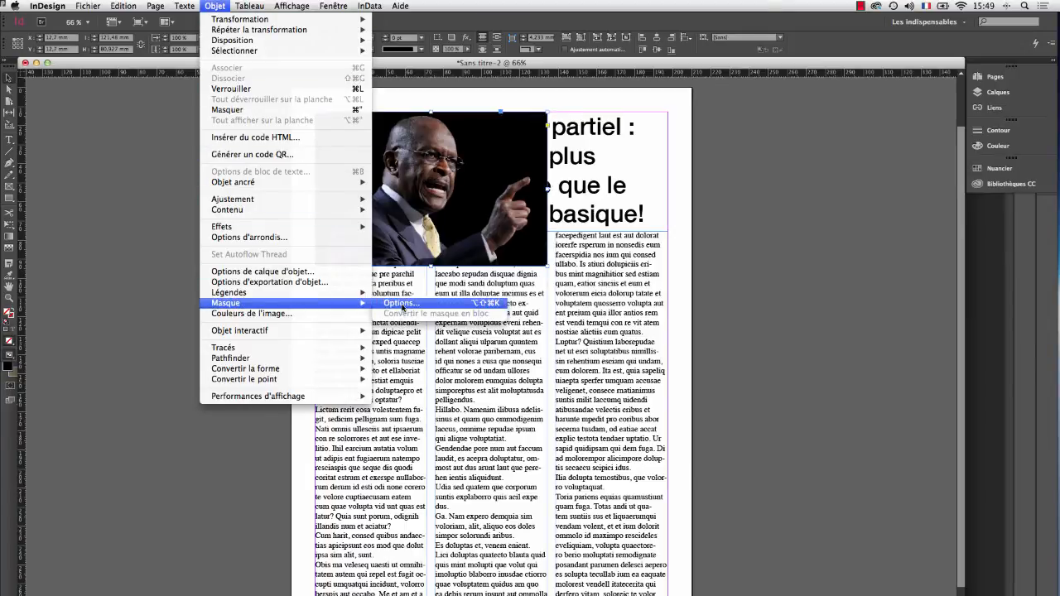
left_click(431, 313)
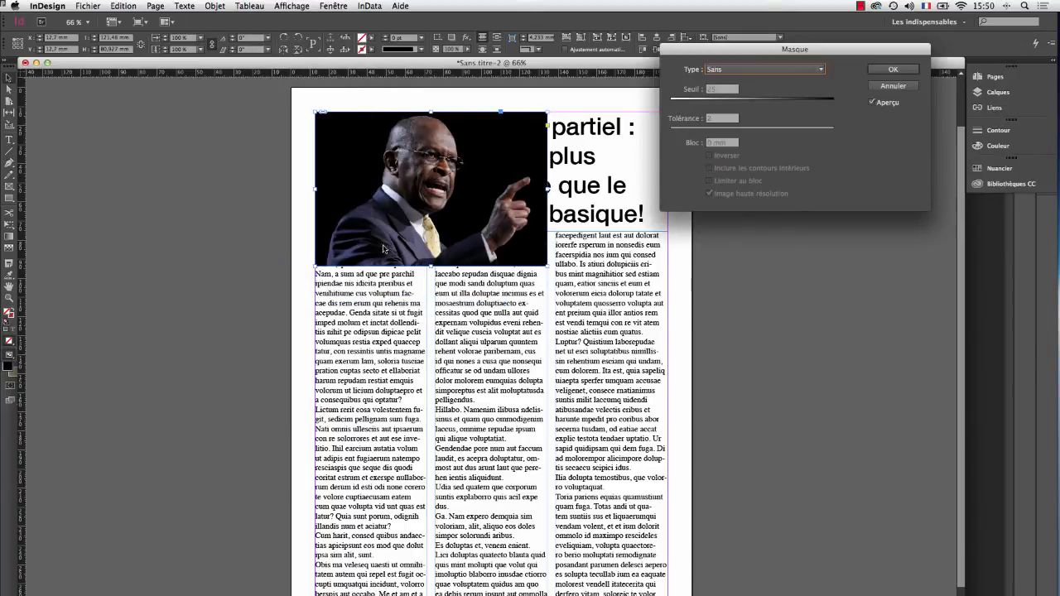
left_click(770, 69)
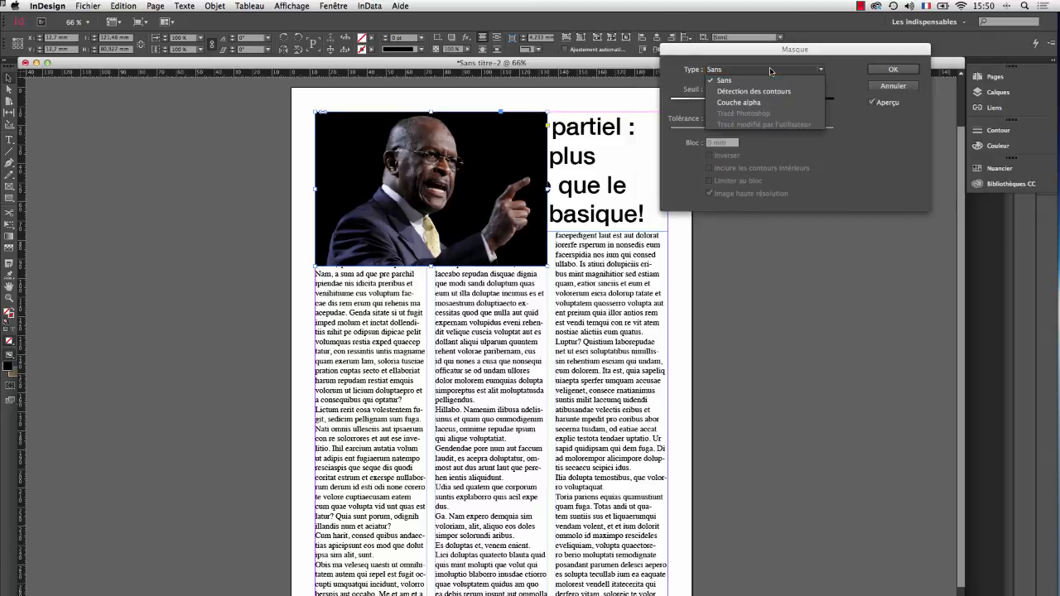
left_click(766, 103)
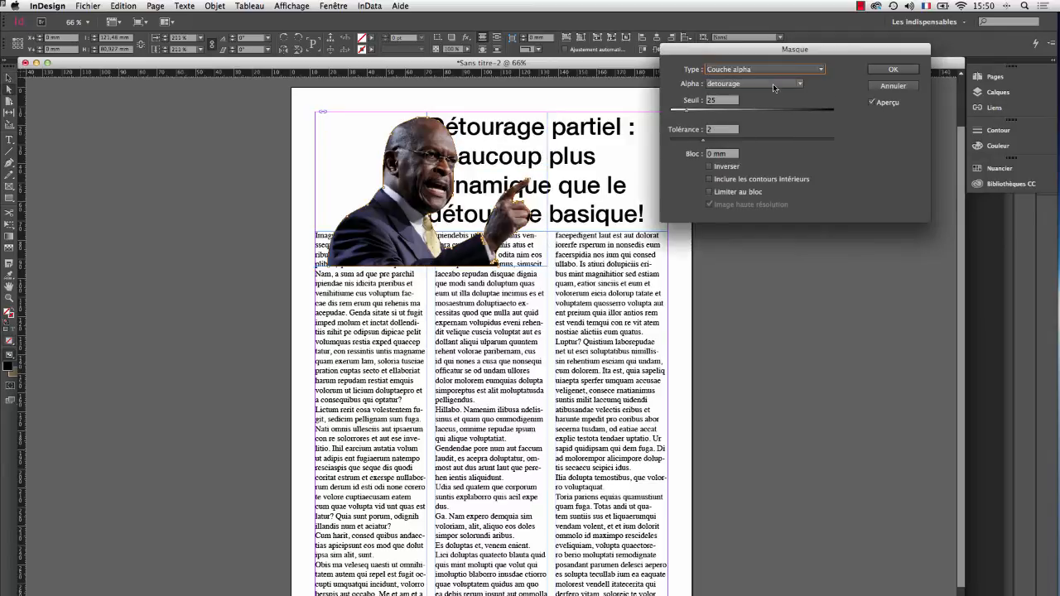
left_click(773, 84)
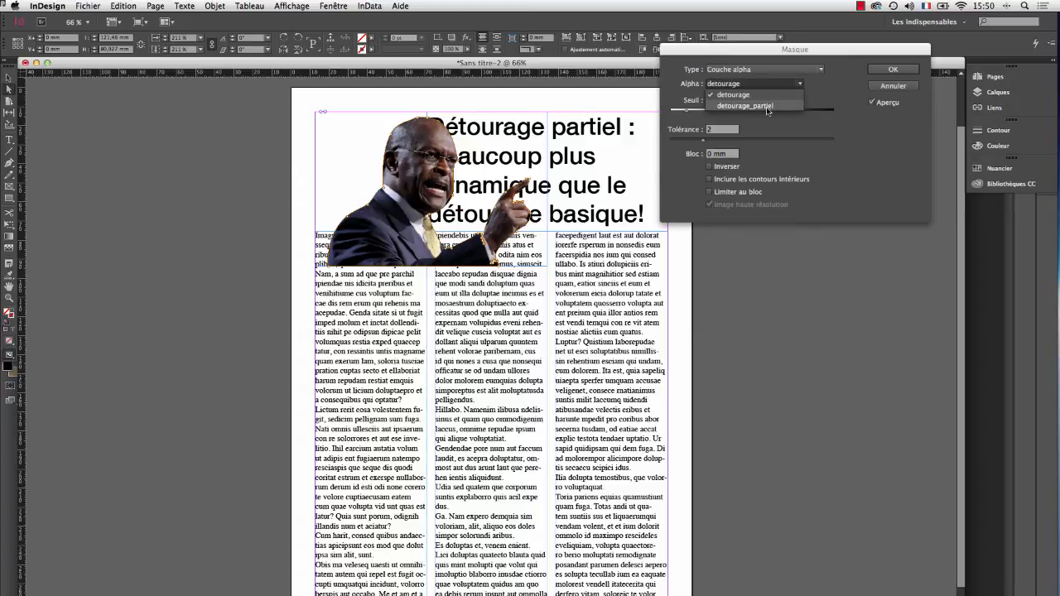
left_click(767, 107)
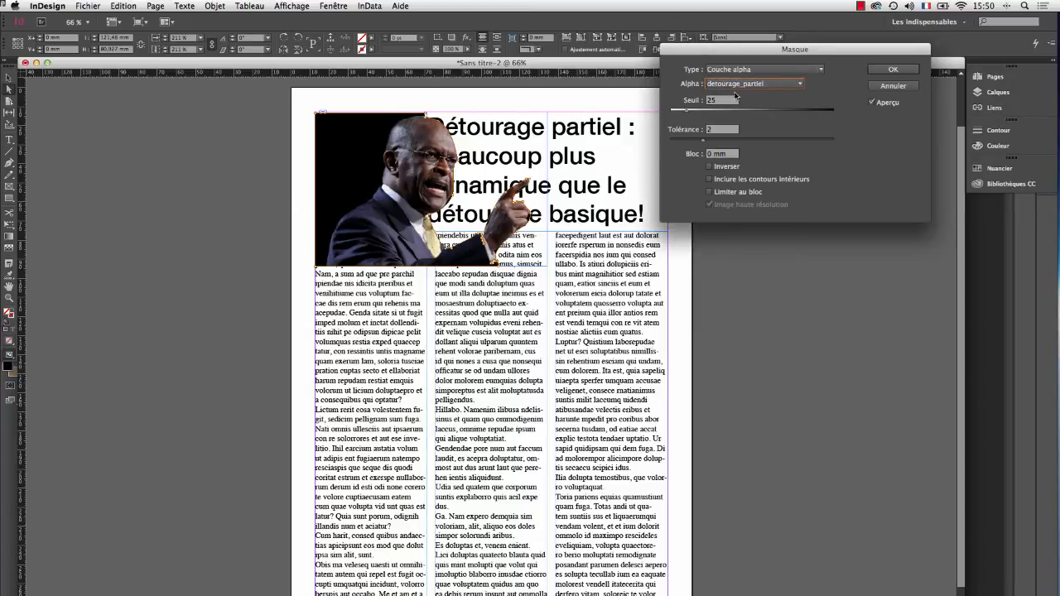
left_click(893, 72)
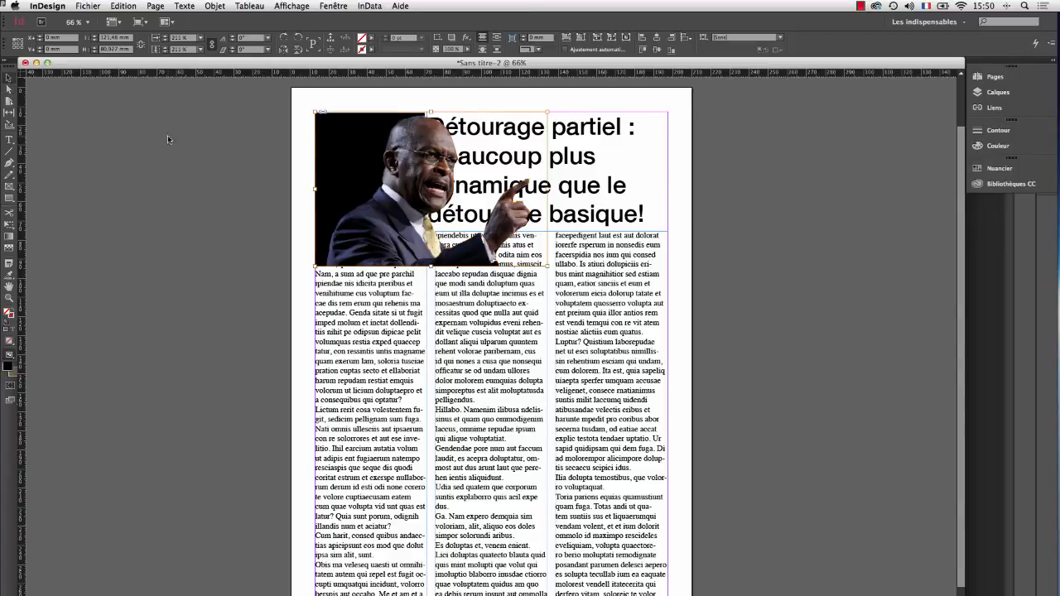
Select the clipped image and apply a text wrap that follows the object's shape
left_click(373, 168)
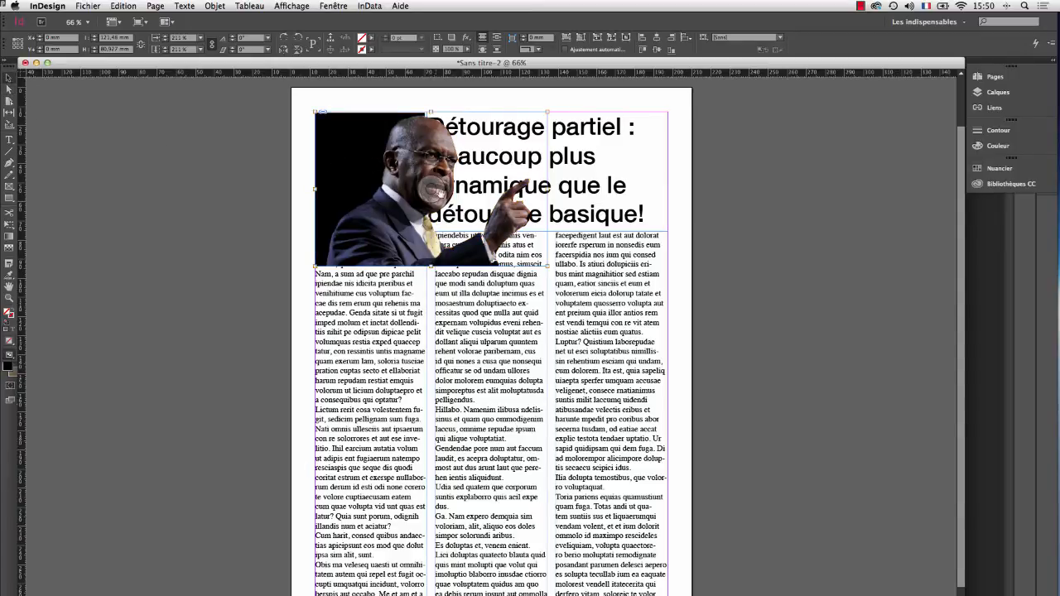
left_click(335, 6)
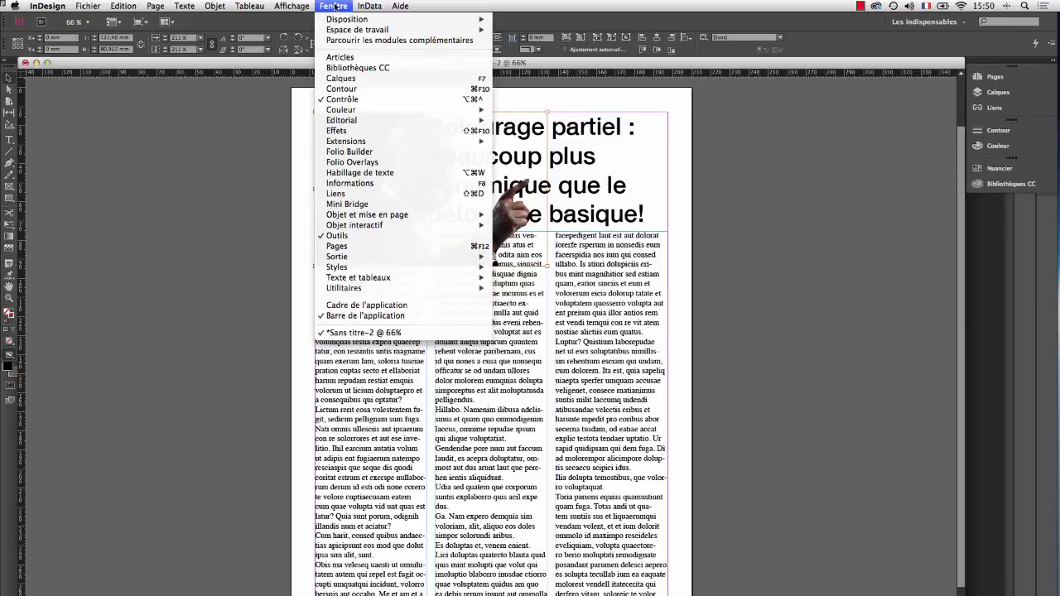
left_click(378, 173)
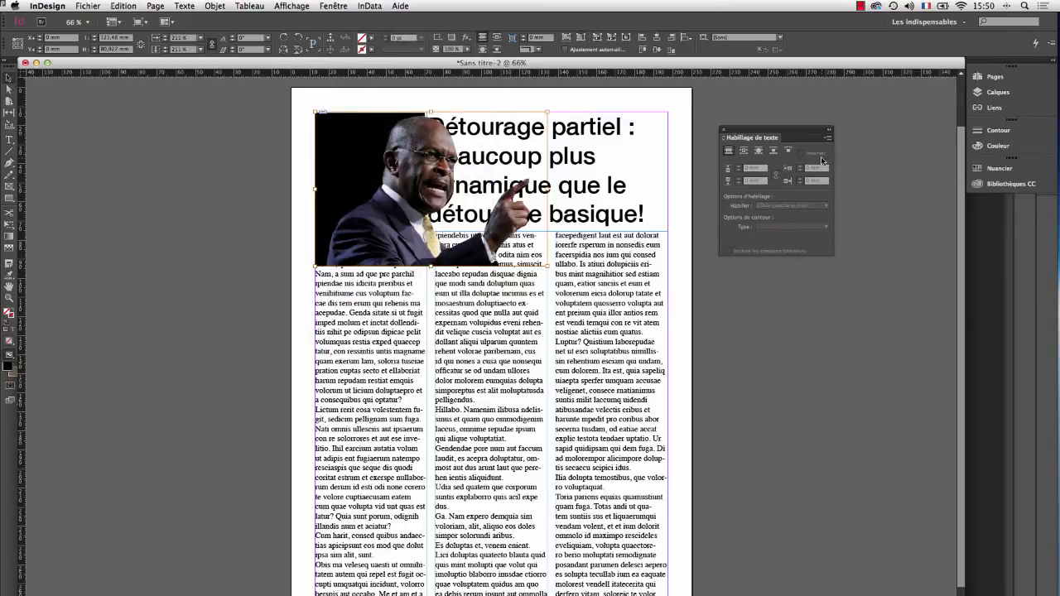
left_click(758, 150)
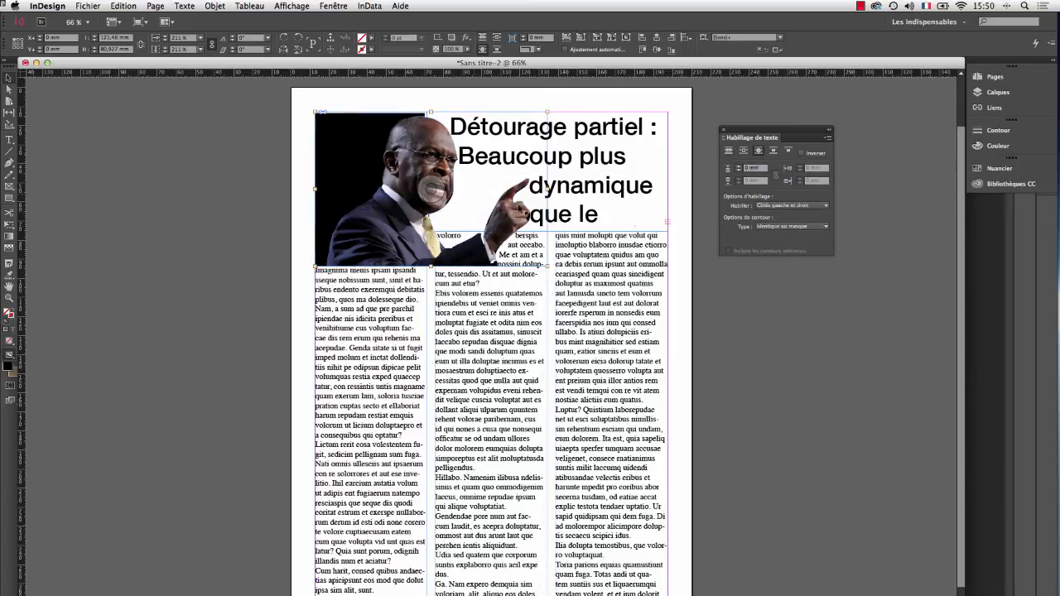
Set the image's text wrap contour type to Couche alpha, using the detourage_partiel channel
left_click(805, 227)
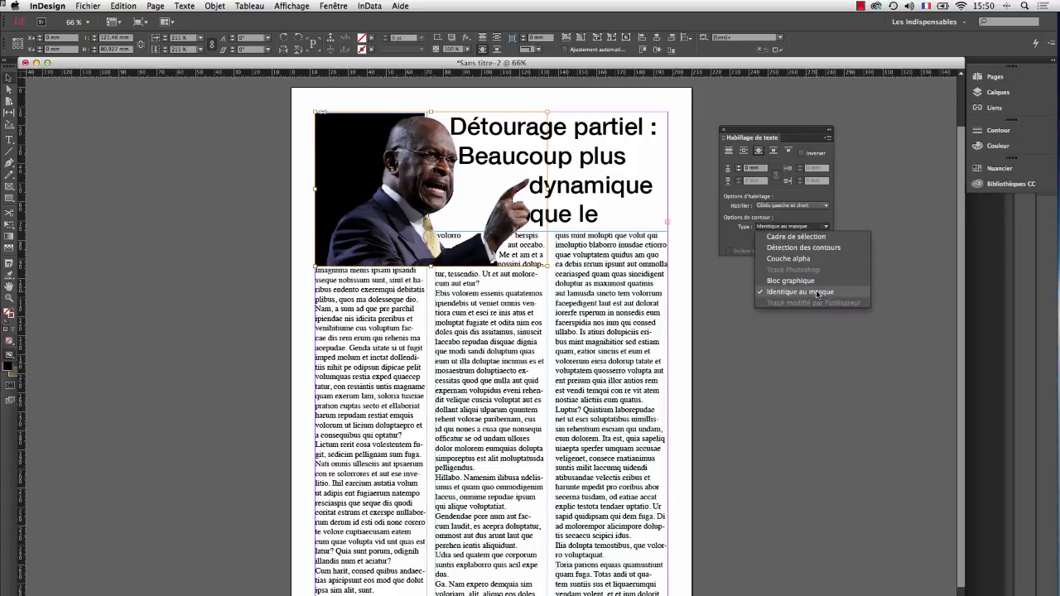
left_click(787, 258)
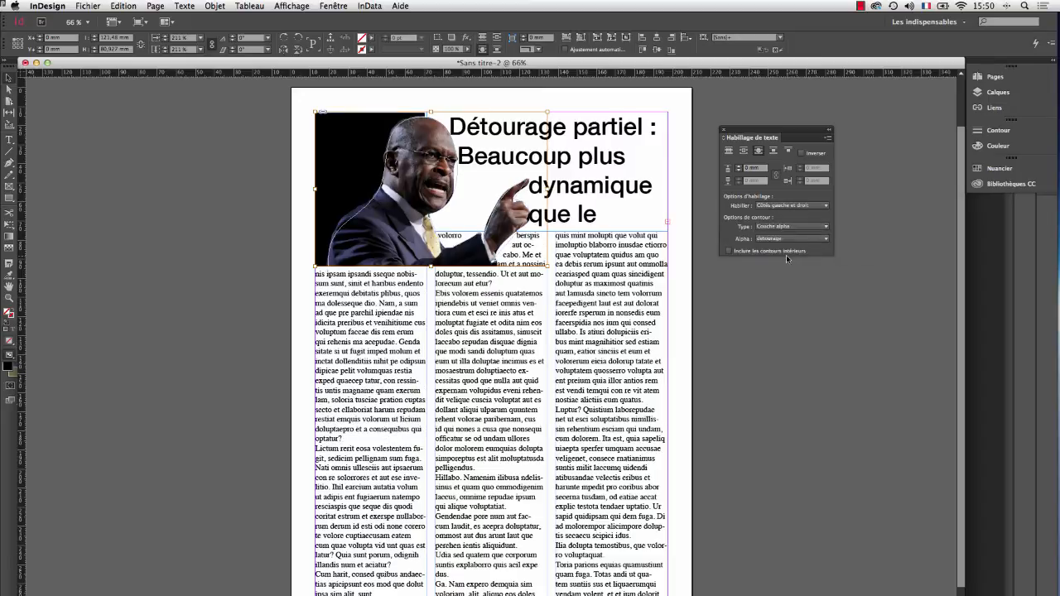
left_click(796, 239)
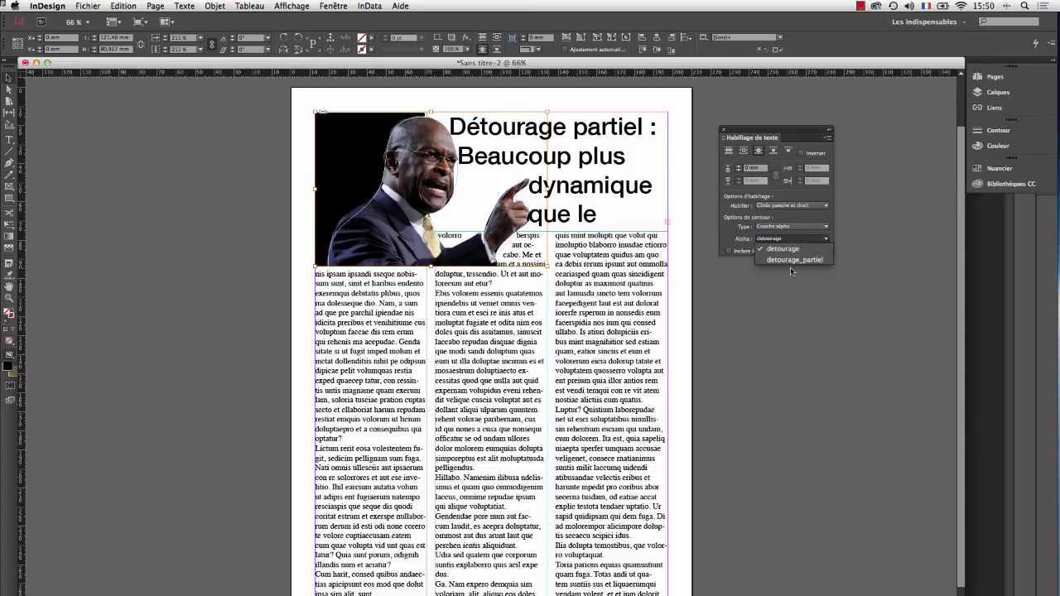
left_click(794, 261)
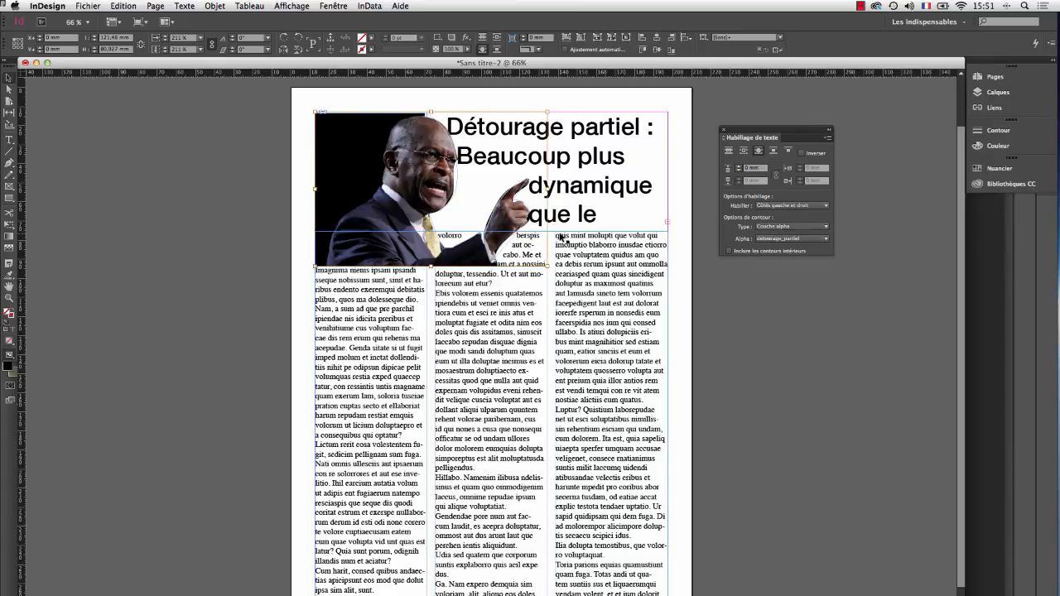
Set the image's text wrap offset to 5 mm
left_click_drag(763, 171, 714, 172)
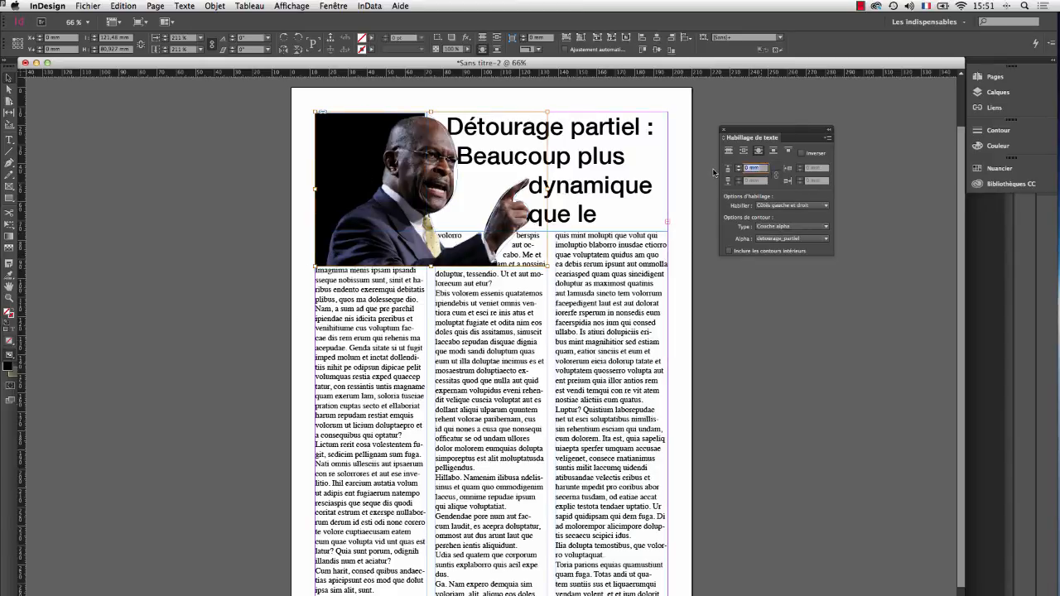
type("5")
key("Return")
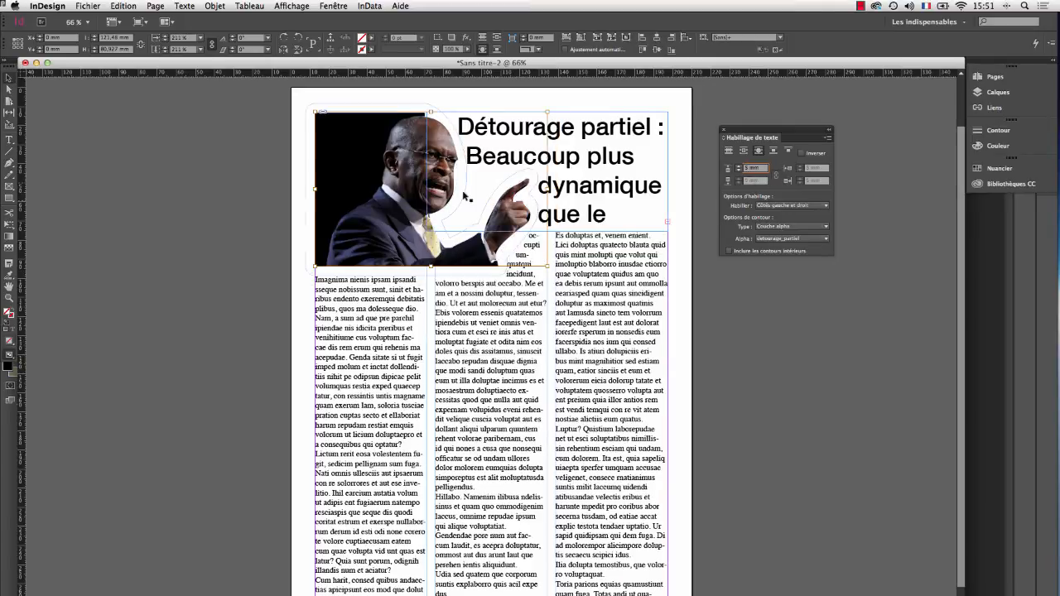
Extend the title text frame downward to about 88 mm high and wrap the body text around its bounding box
left_click(647, 194)
left_click_drag(546, 231, 546, 282)
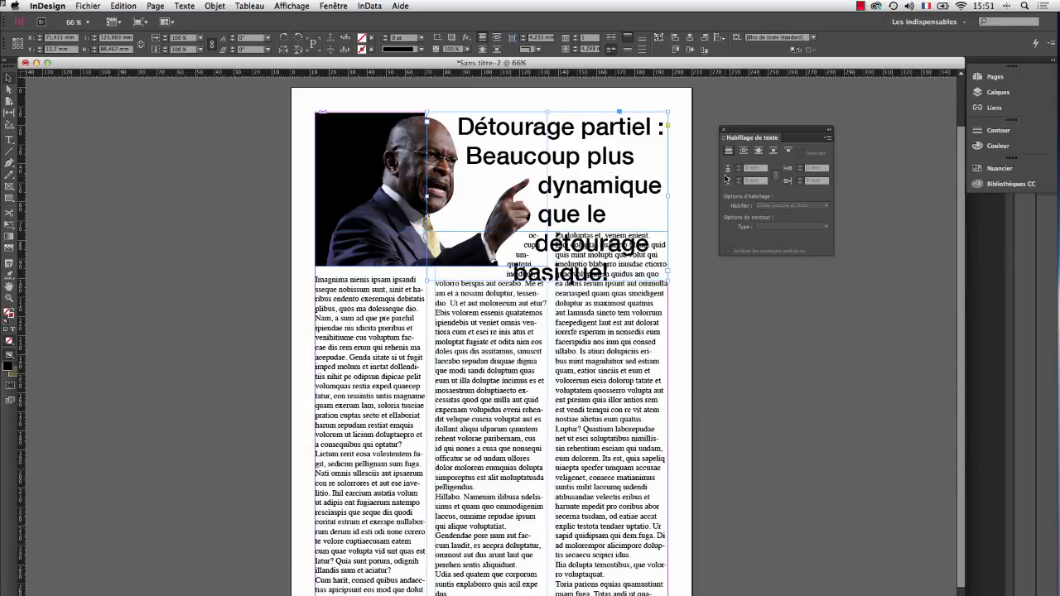
left_click(743, 152)
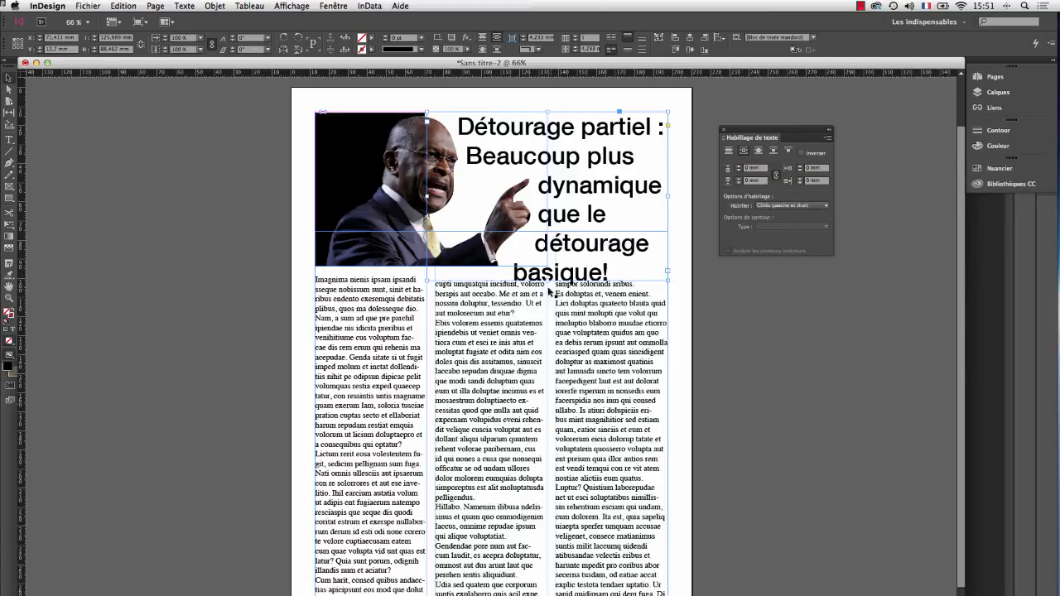
Set the title frame's text wrap offset to 5 mm on all sides, then deselect it and preview the page without guides
left_click(758, 180)
type("5")
key("Return")
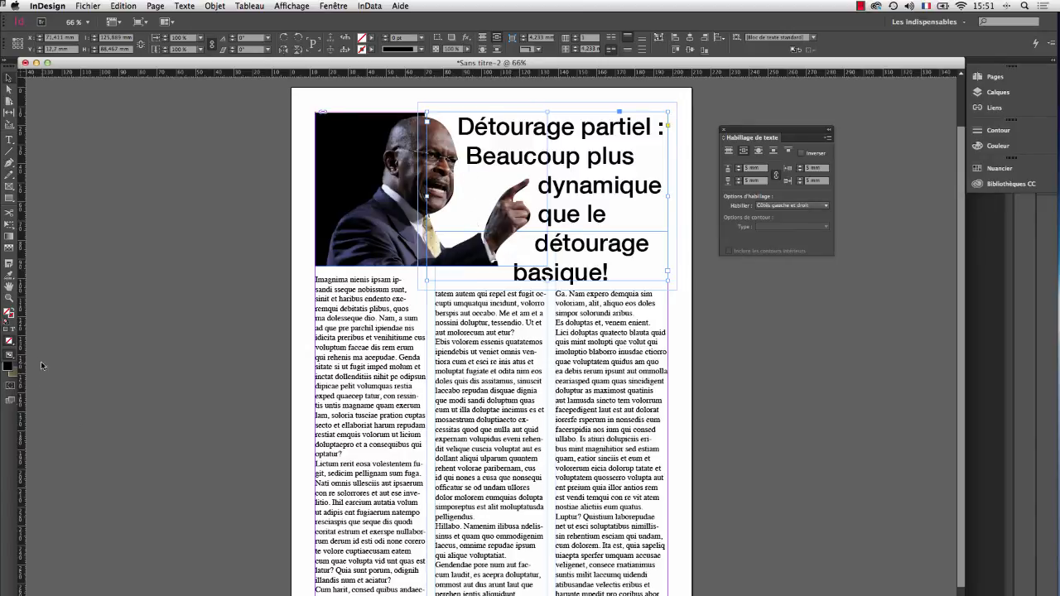
left_click(71, 417)
key("w")
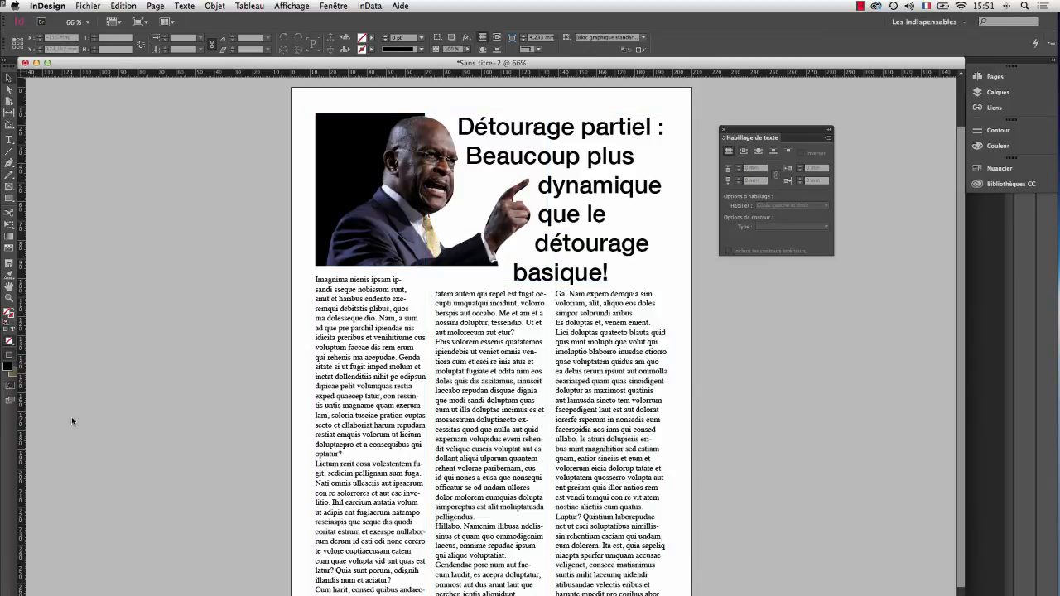